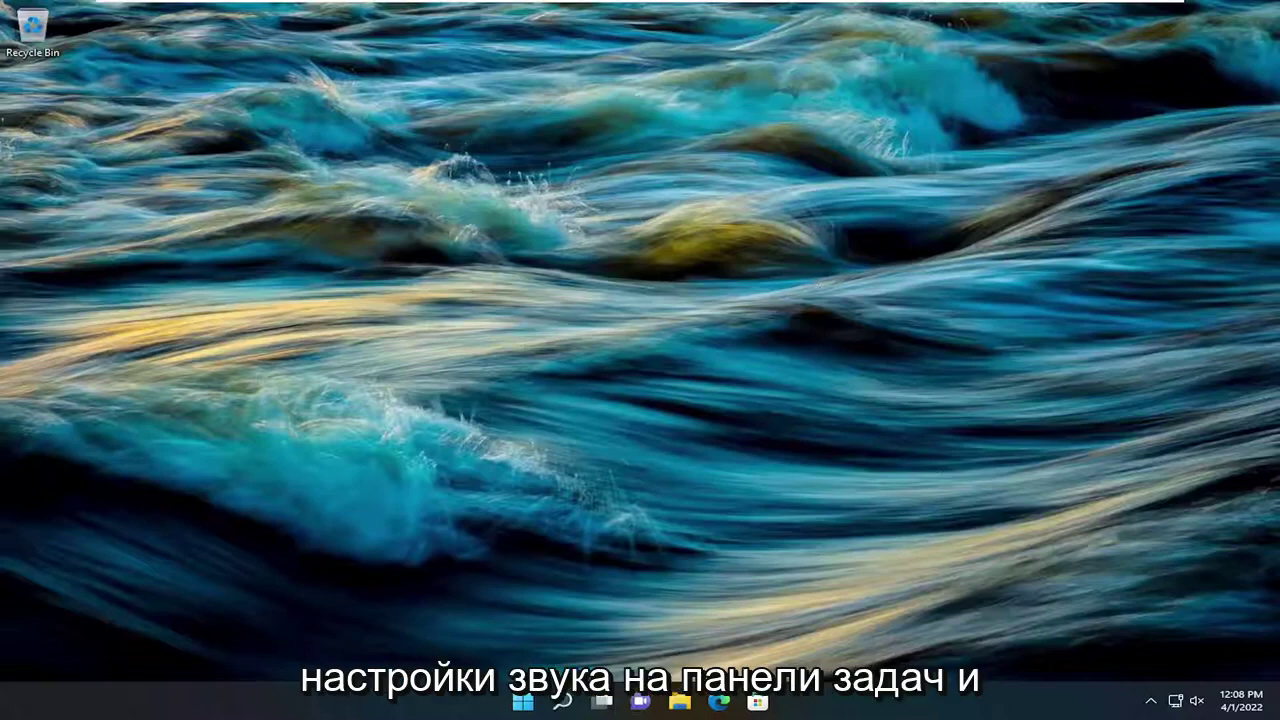
Unmute the speakers from quick settings, then set the volume back to zero
{"action": "left_click", "coordinate": [1199, 707]}
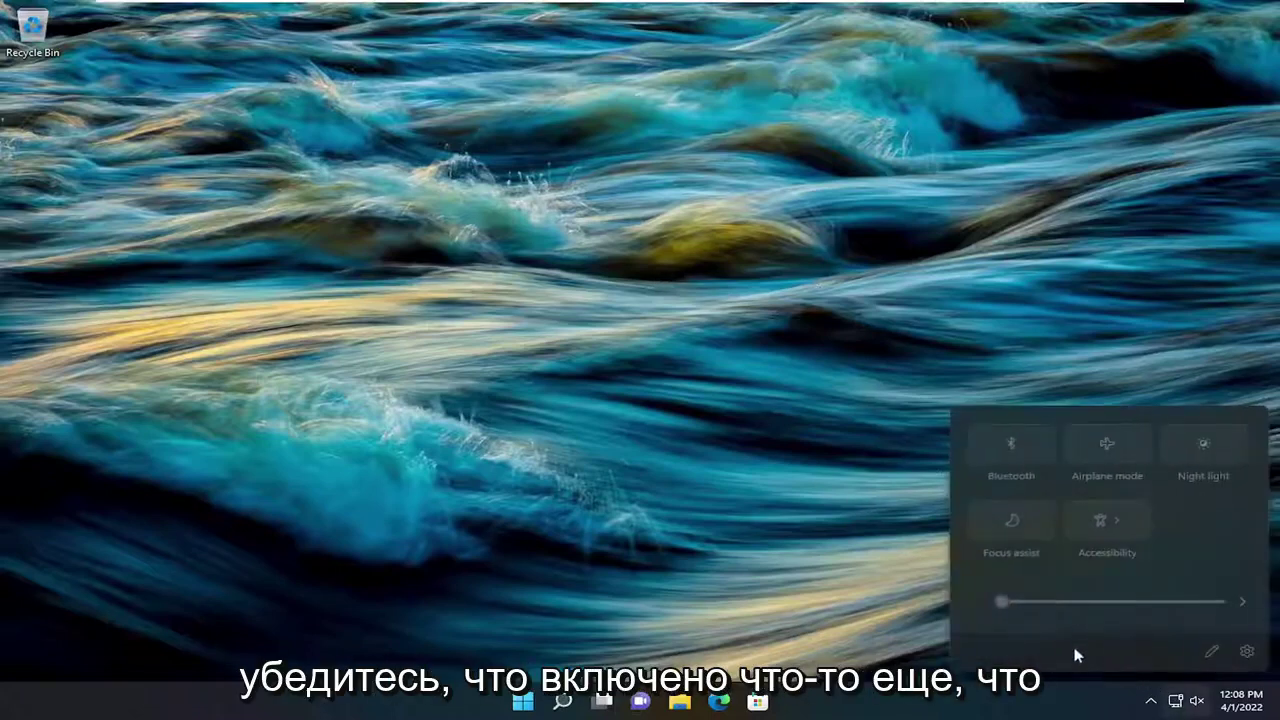
{"action": "mouse_move", "coordinate": [1006, 603]}
{"action": "left_mouse_down"}
{"action": "mouse_move", "coordinate": [1157, 613]}
{"action": "mouse_move", "coordinate": [971, 606]}
{"action": "left_mouse_up"}
{"action": "left_click", "coordinate": [696, 484]}
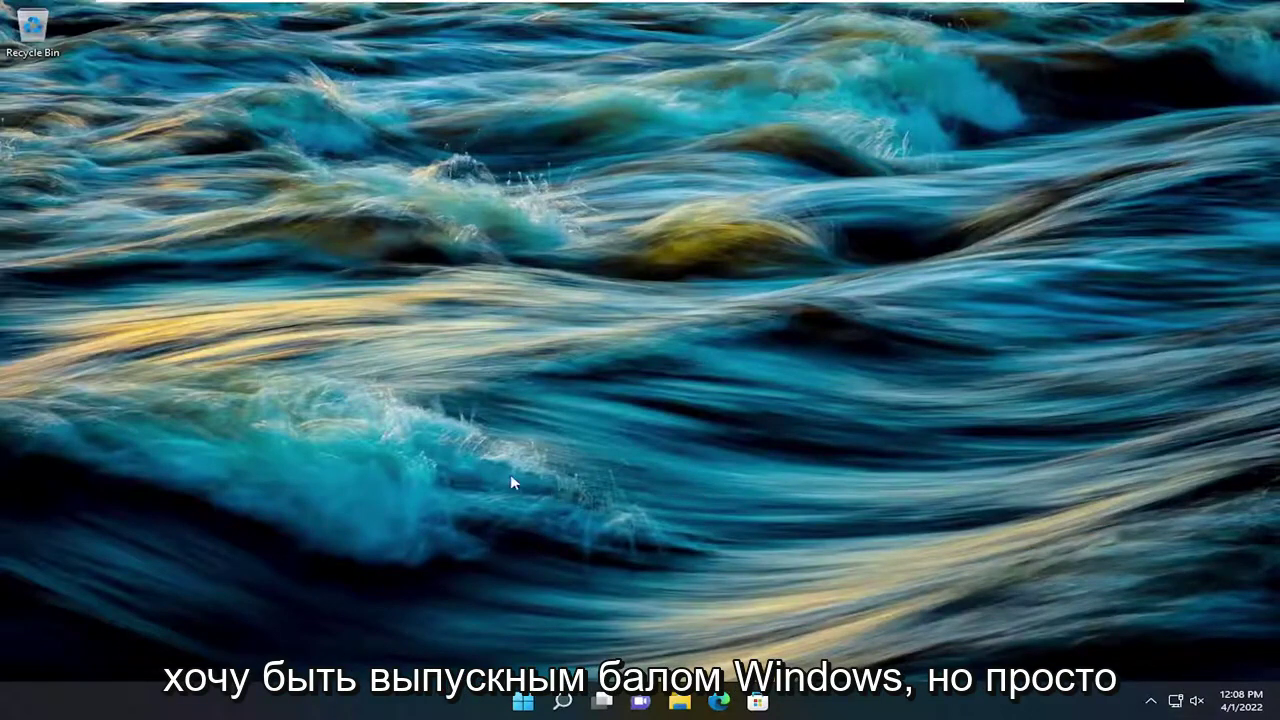
Launch the Playing Audio troubleshooter from Settings' Other troubleshooters list
{"action": "left_click", "coordinate": [562, 702]}
{"action": "type", "text": "troublesh"}
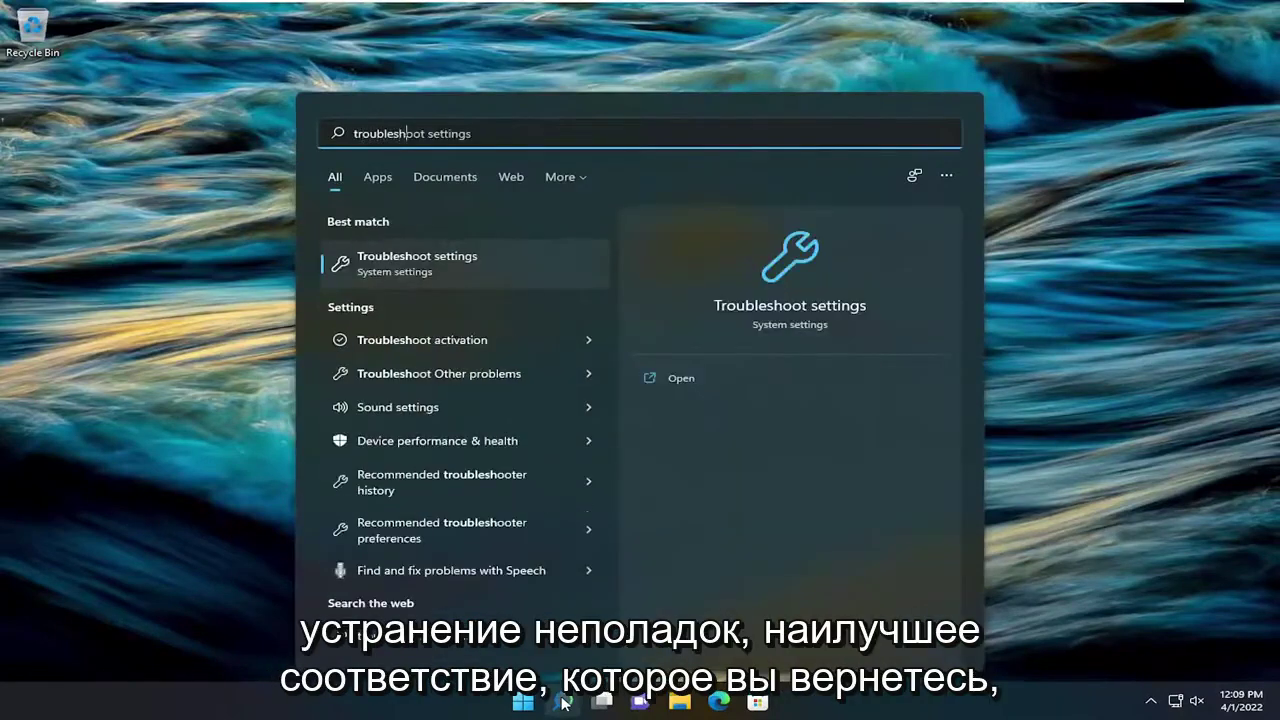
{"action": "type", "text": "oot"}
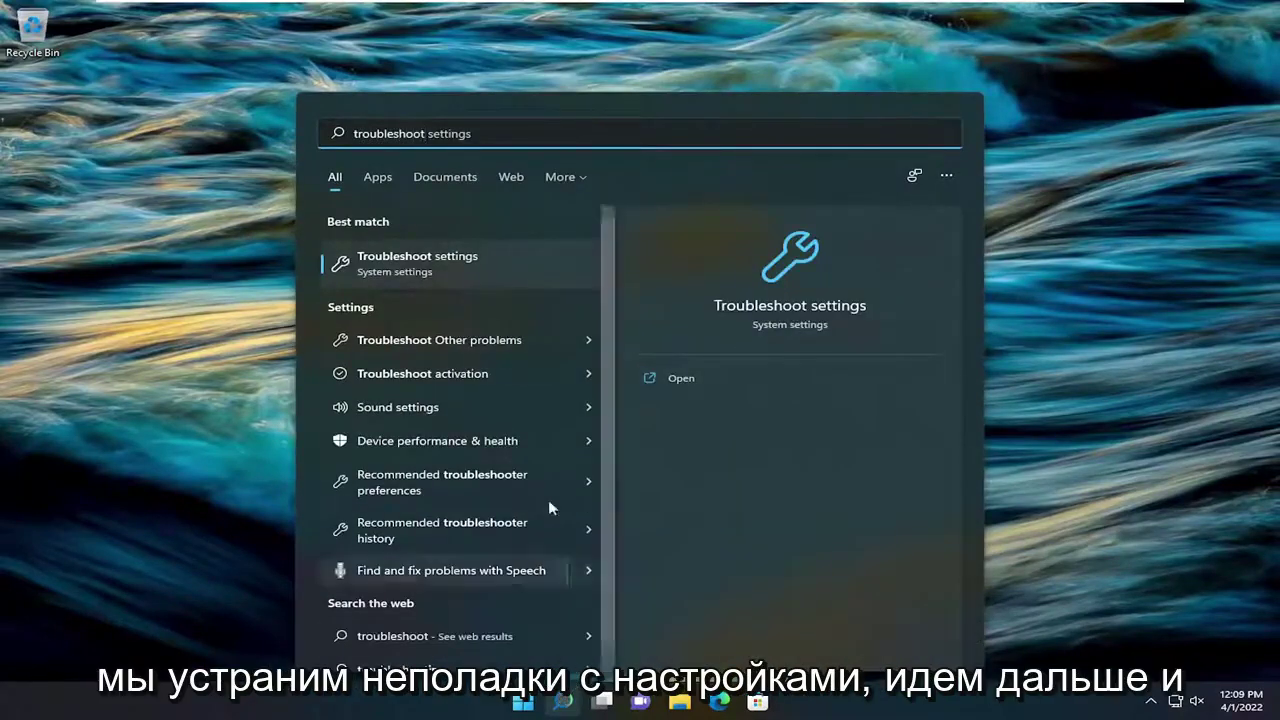
{"action": "left_click", "coordinate": [400, 260]}
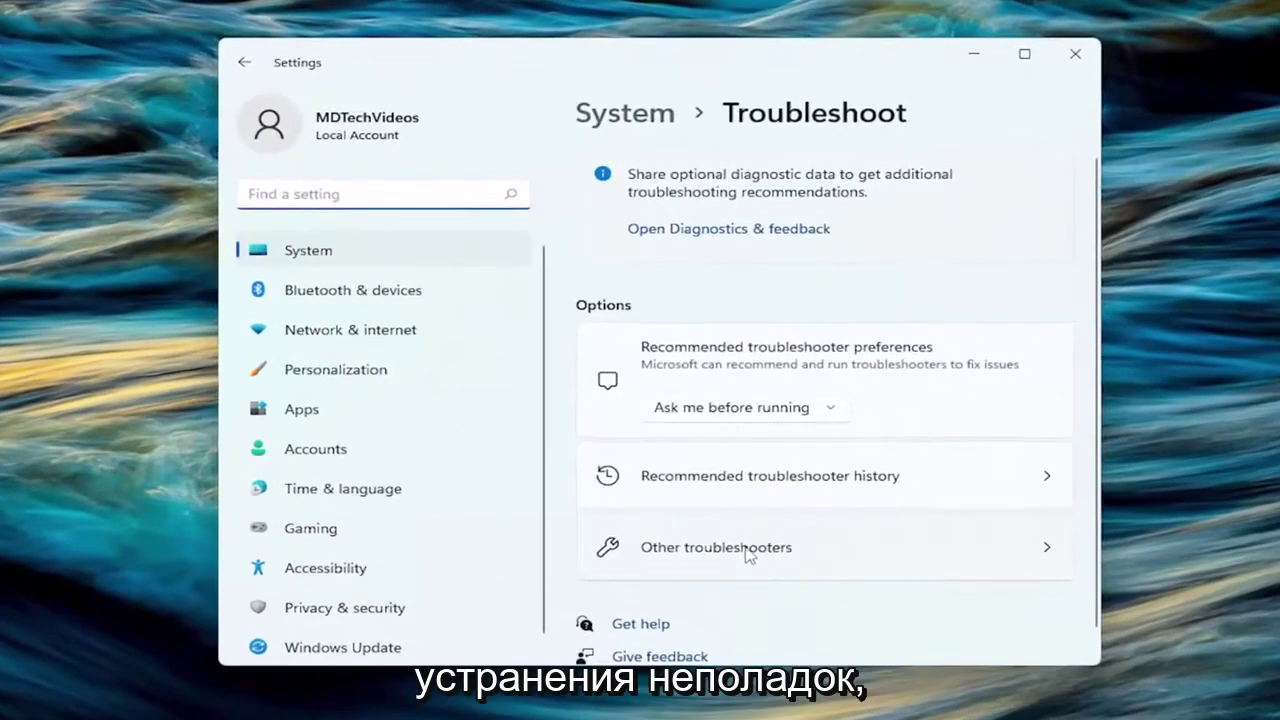
{"action": "left_click", "coordinate": [747, 550]}
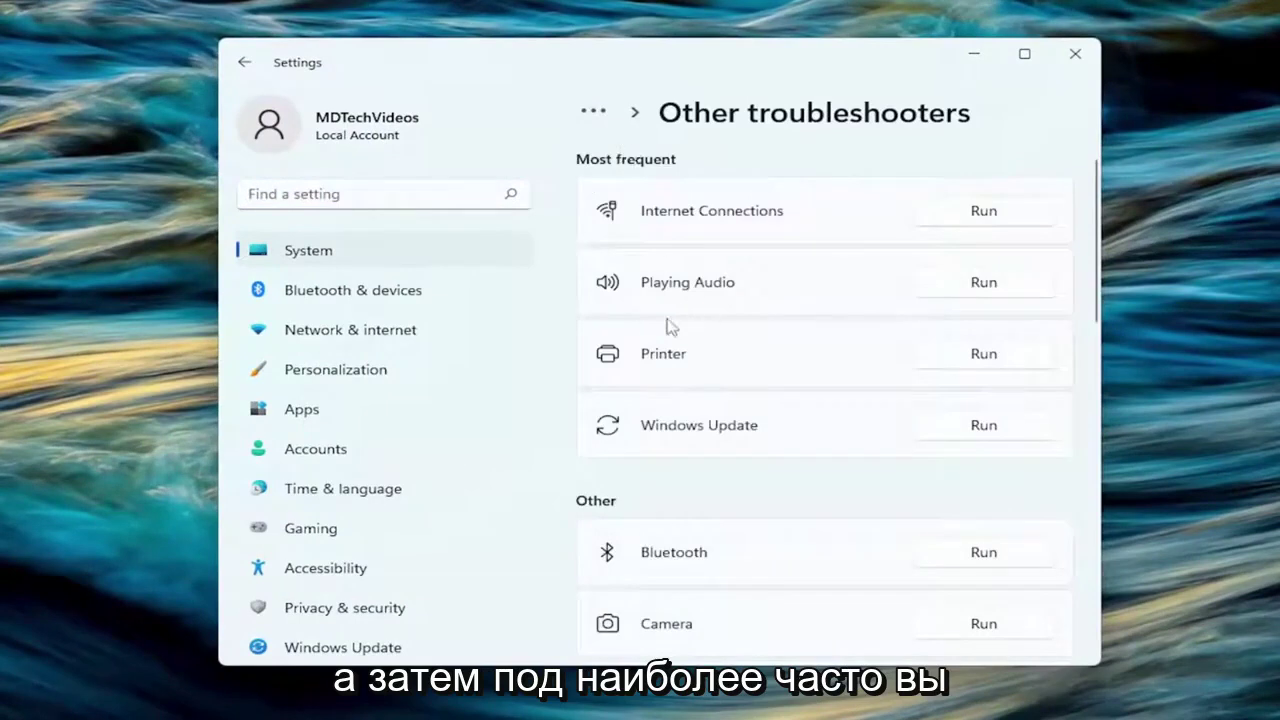
{"action": "left_click", "coordinate": [986, 287]}
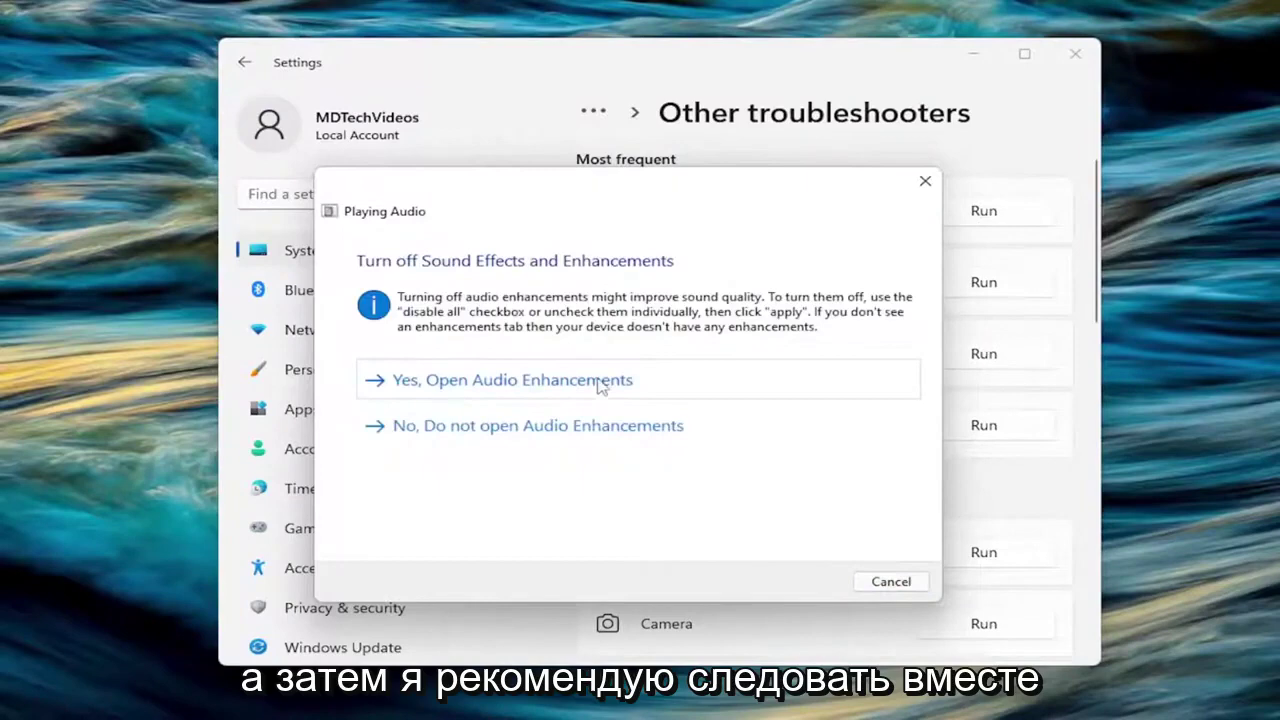
Get past the troubleshooter's audio enhancements and volume prompts to its results
{"action": "left_click", "coordinate": [583, 385]}
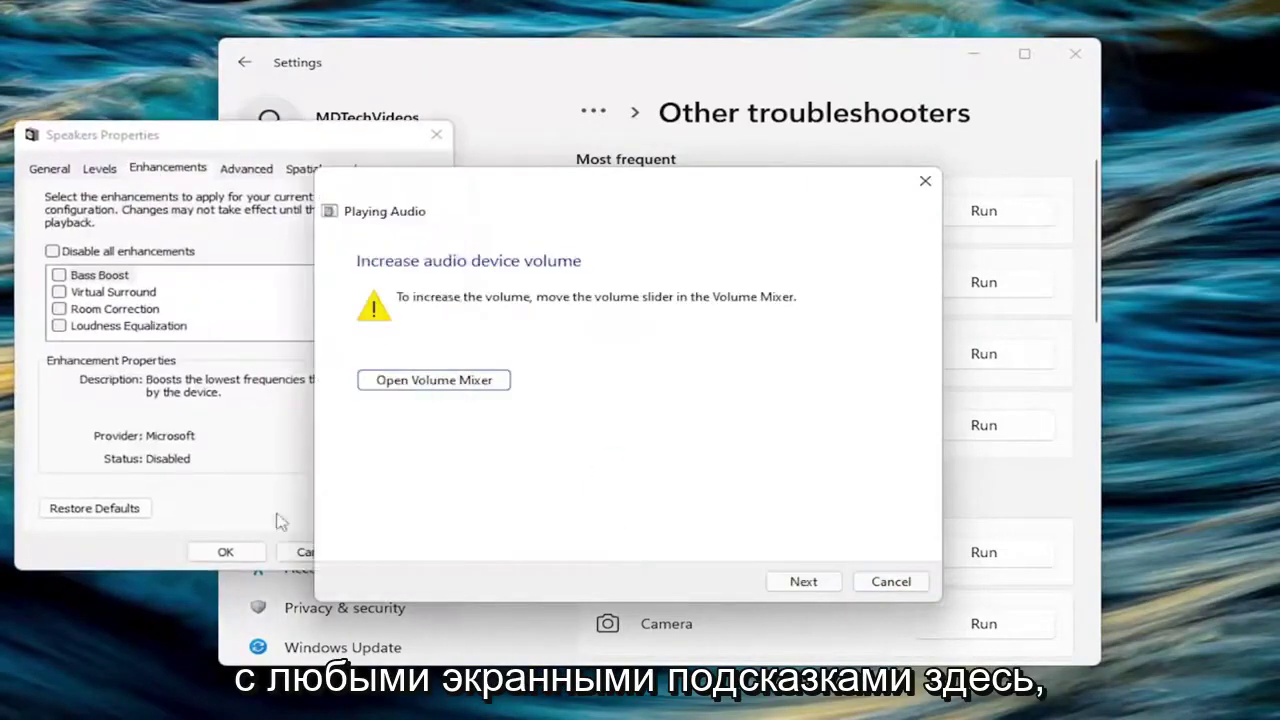
{"action": "left_click", "coordinate": [203, 450]}
{"action": "left_click", "coordinate": [226, 551]}
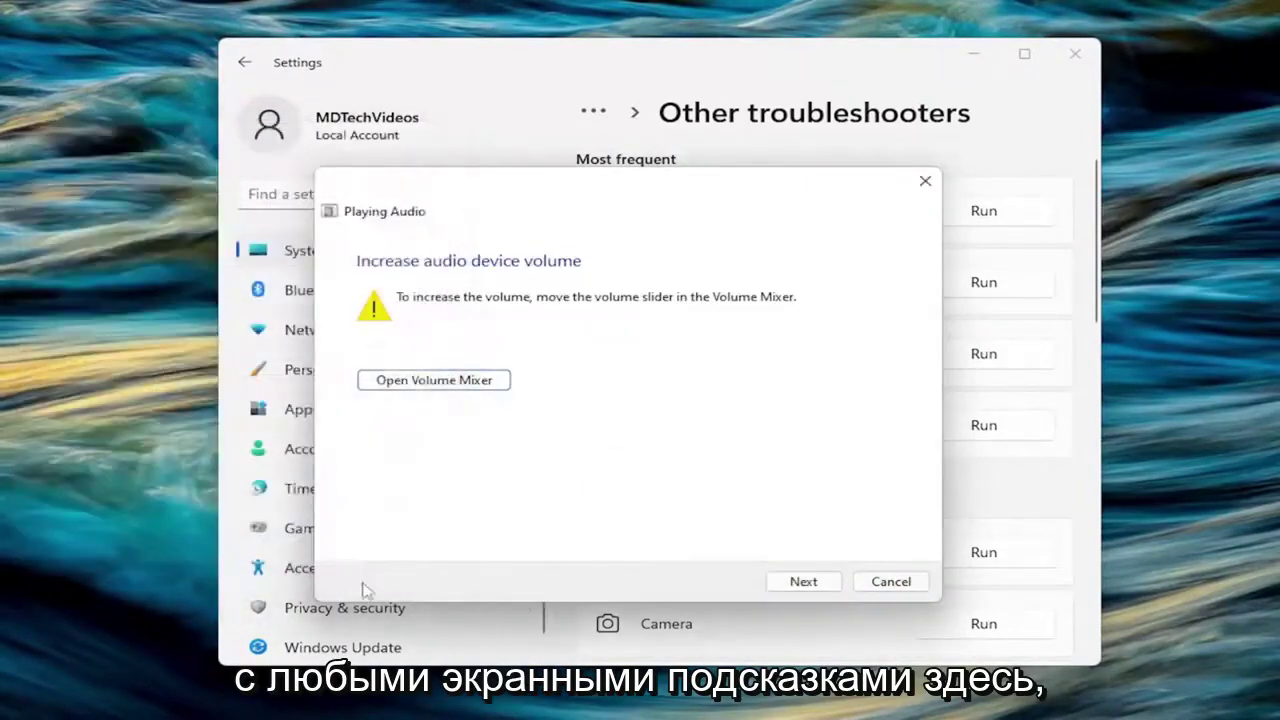
{"action": "left_click", "coordinate": [805, 582]}
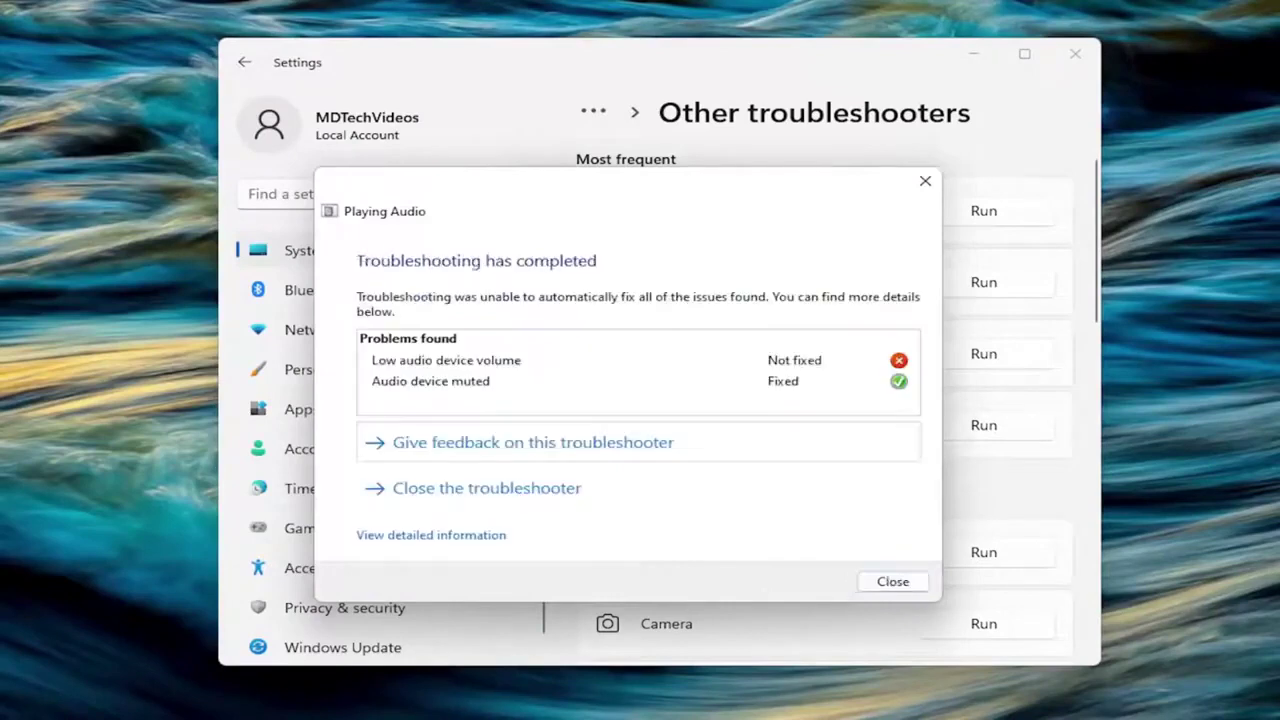
Close the Playing Audio results, run the Recording Audio troubleshooter, then close Settings
{"action": "left_click", "coordinate": [890, 584]}
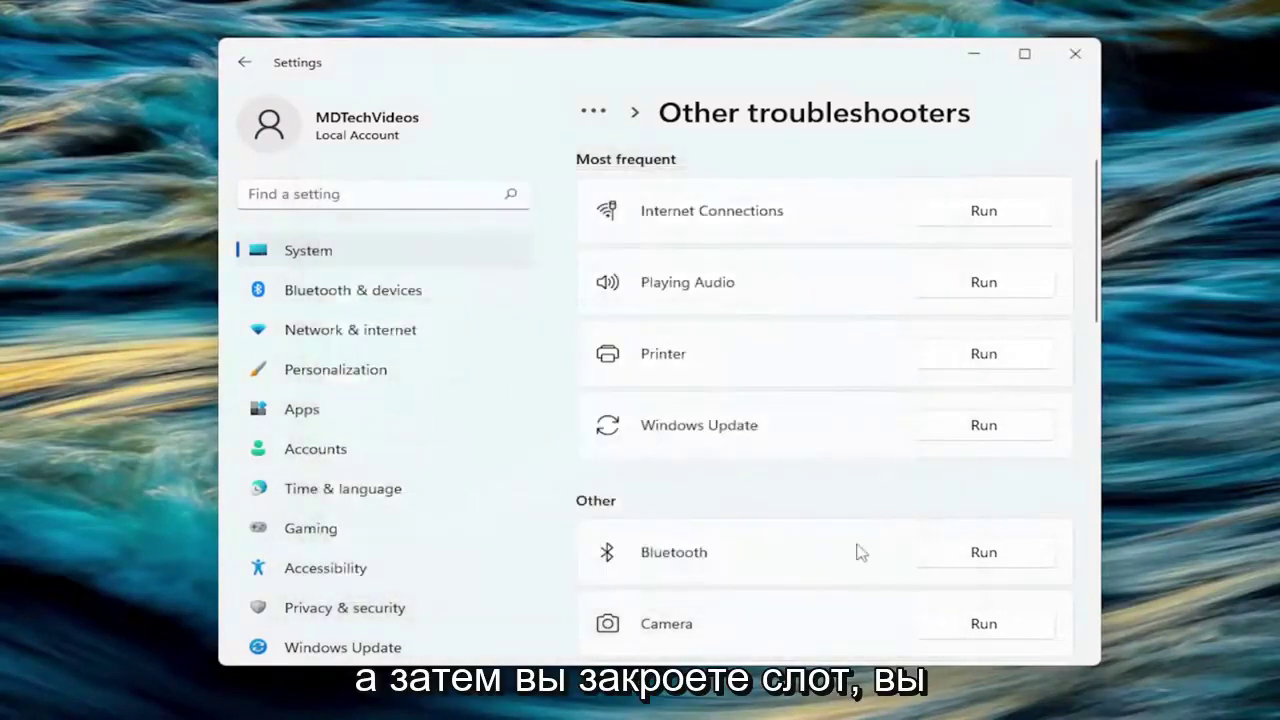
{"action": "scroll", "coordinate": [847, 462], "scroll_direction": "down", "scroll_amount": 2}
{"action": "scroll", "coordinate": [606, 306], "scroll_direction": "down", "scroll_amount": 3}
{"action": "scroll", "coordinate": [694, 334], "scroll_direction": "down", "scroll_amount": 3}
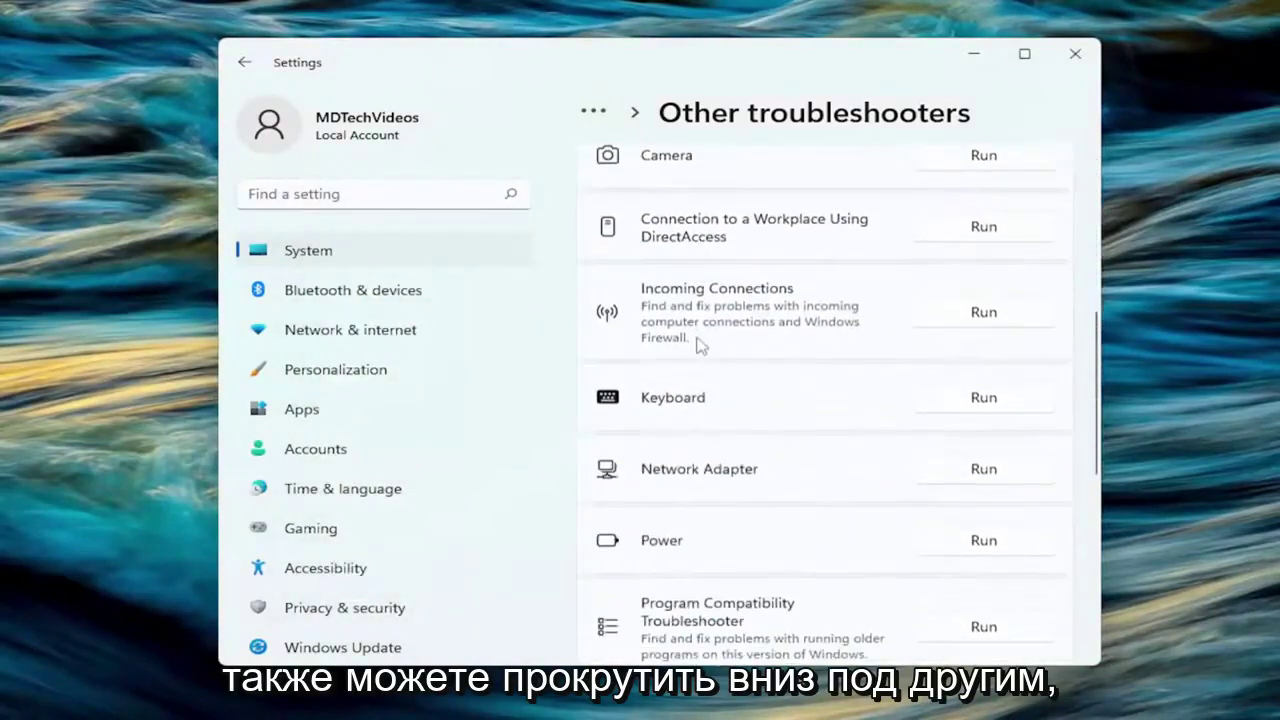
{"action": "scroll", "coordinate": [700, 352], "scroll_direction": "down", "scroll_amount": 2}
{"action": "scroll", "coordinate": [700, 352], "scroll_direction": "down", "scroll_amount": 3}
{"action": "scroll", "coordinate": [702, 356], "scroll_direction": "down", "scroll_amount": 2}
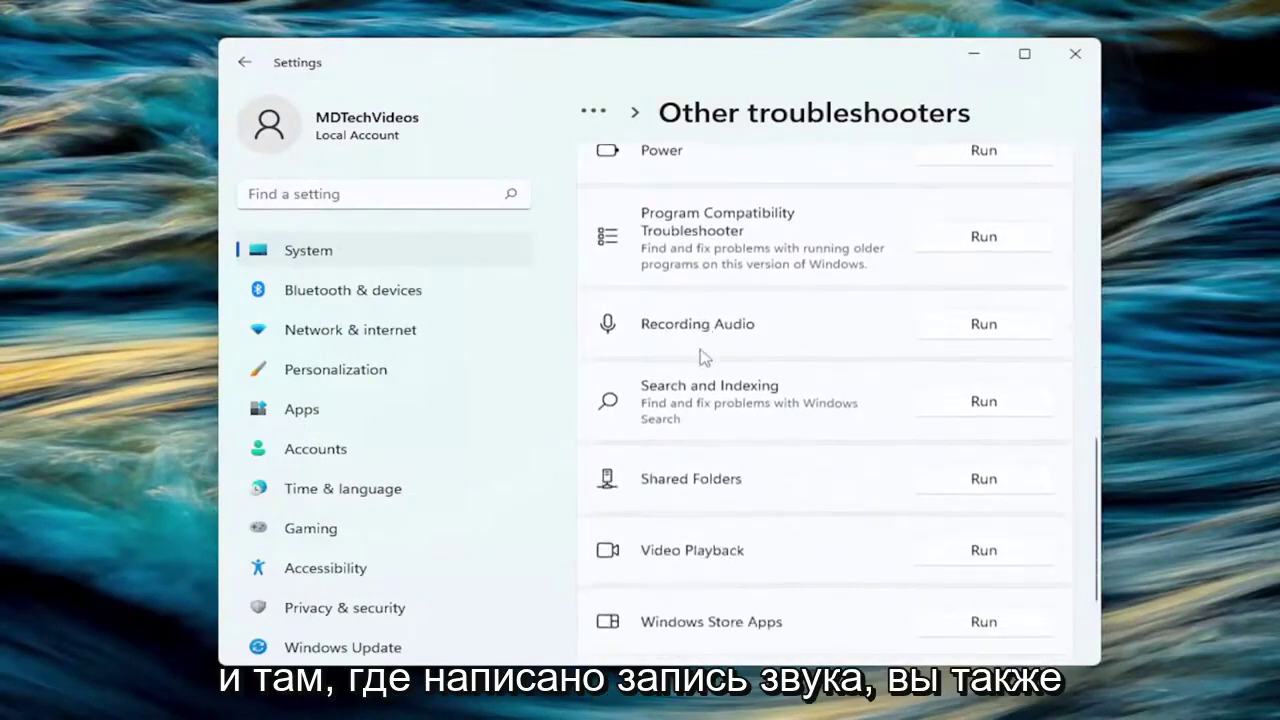
{"action": "scroll", "coordinate": [702, 356], "scroll_direction": "up", "scroll_amount": 1}
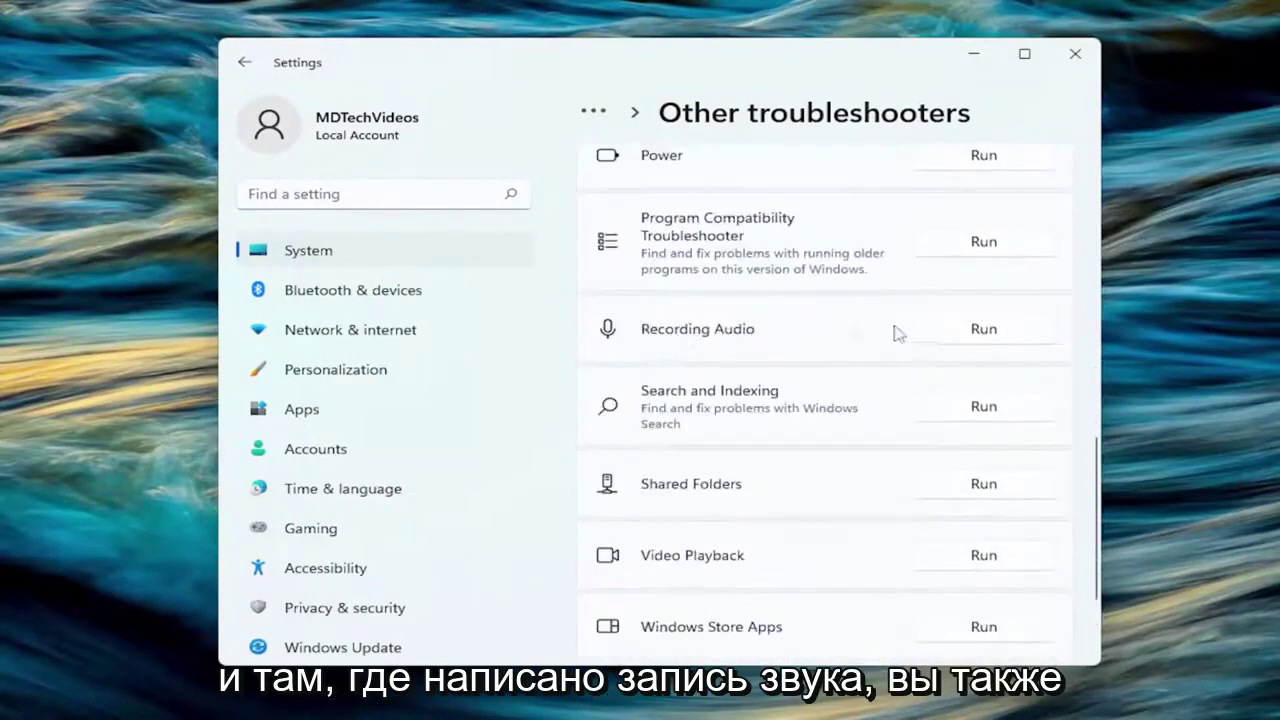
{"action": "left_click", "coordinate": [990, 335]}
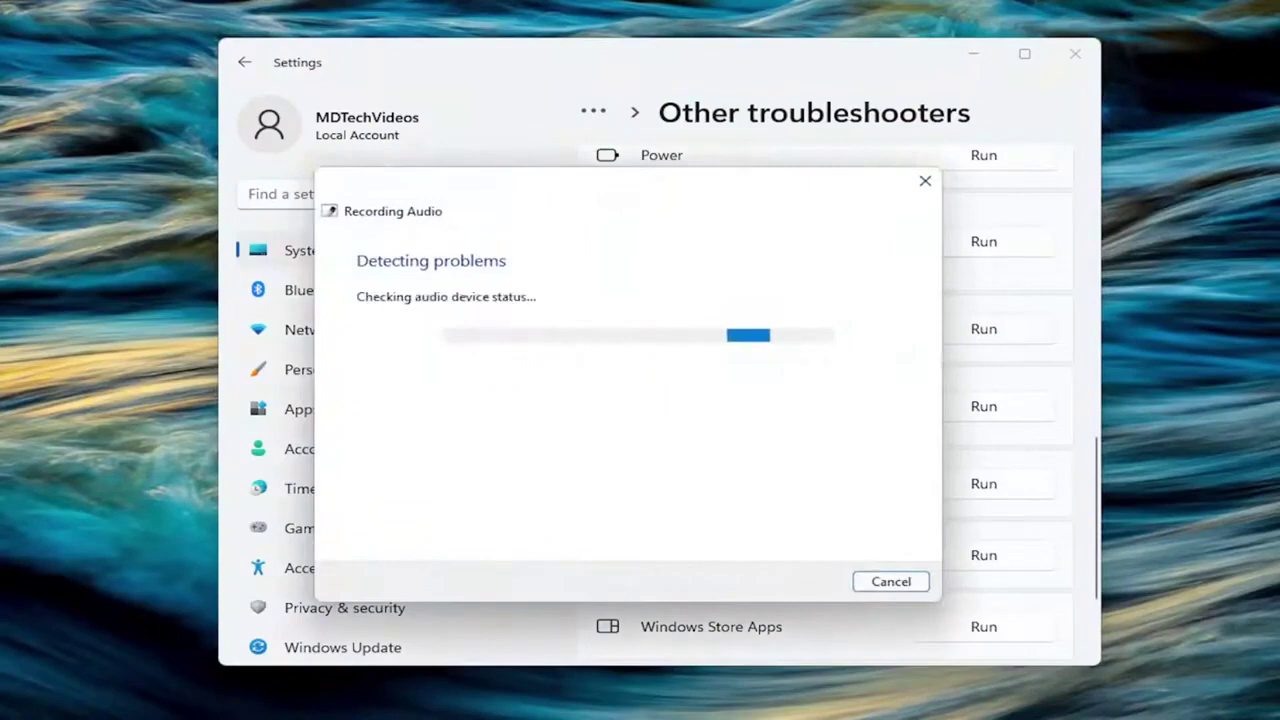
{"action": "left_click", "coordinate": [892, 581]}
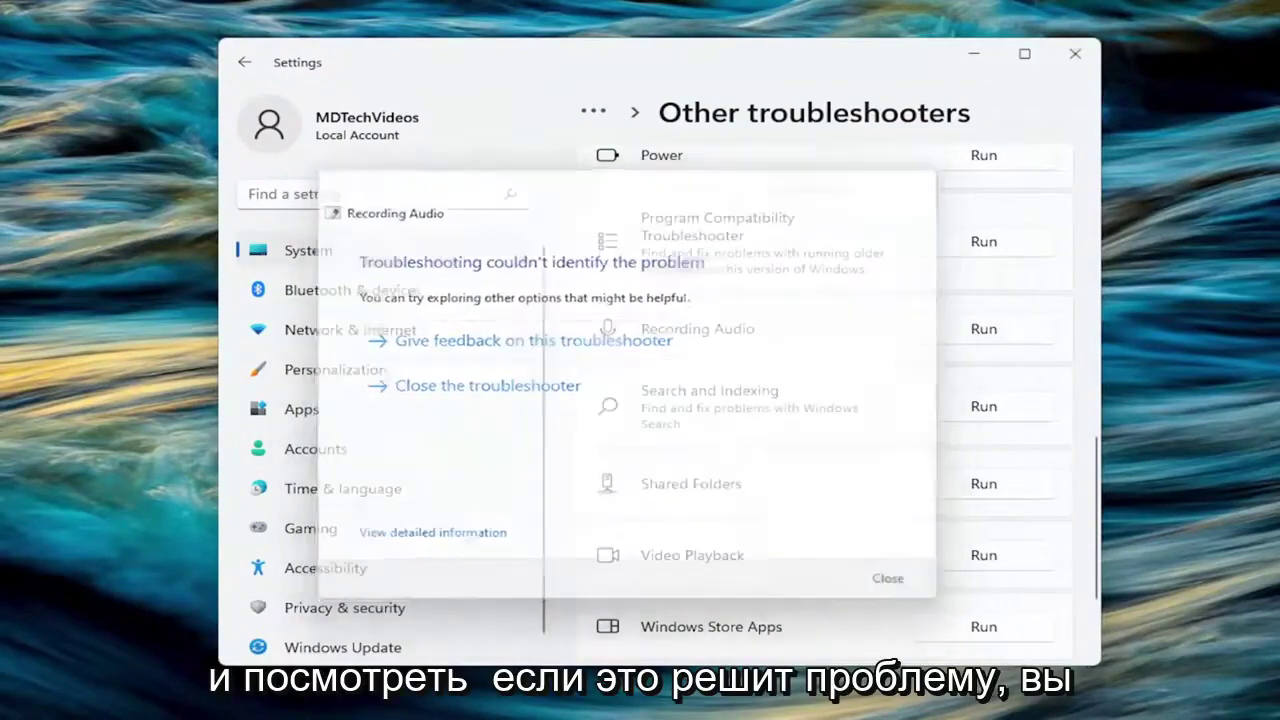
{"action": "left_click", "coordinate": [1072, 54]}
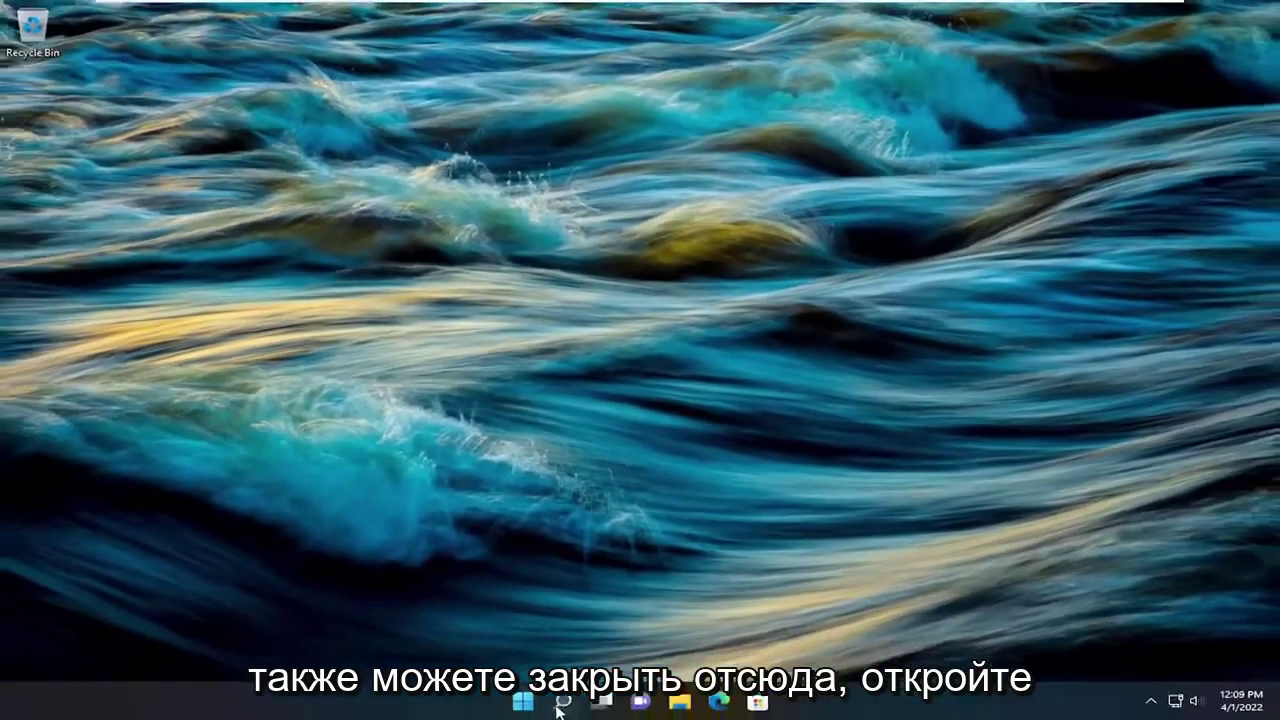
Open Device Manager through Windows search
{"action": "left_click", "coordinate": [561, 702]}
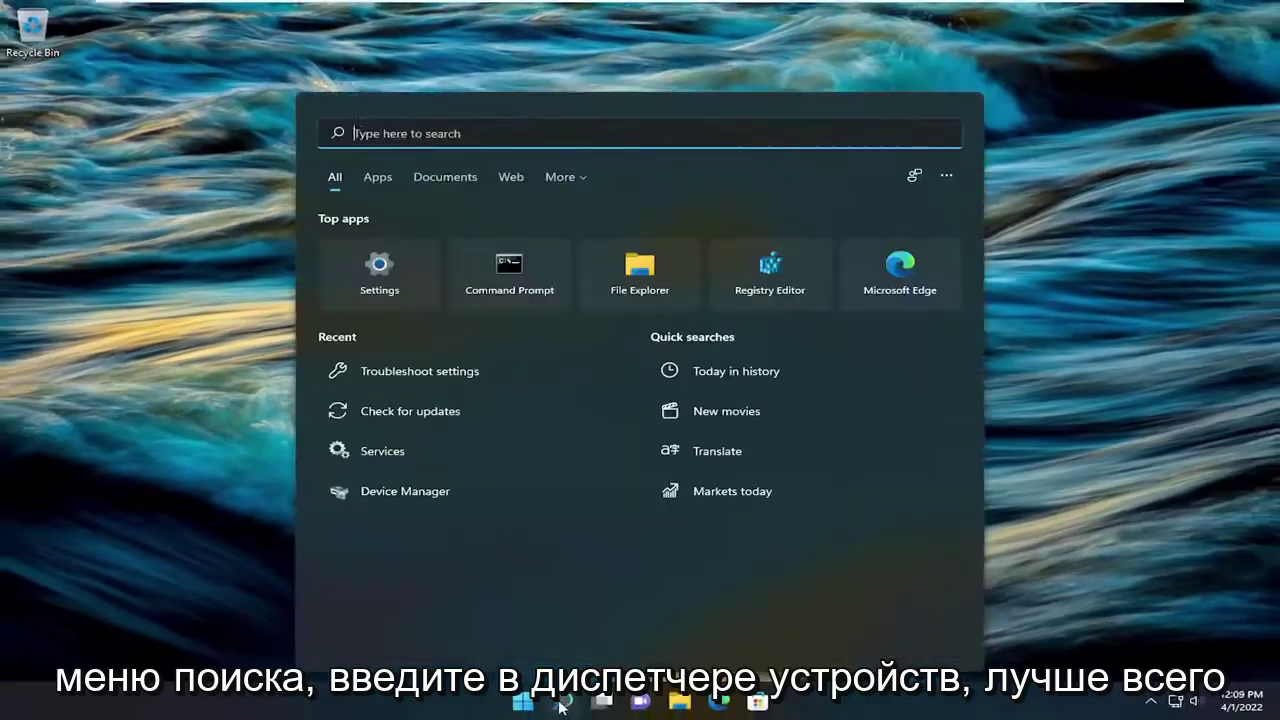
{"action": "type", "text": "device manager"}
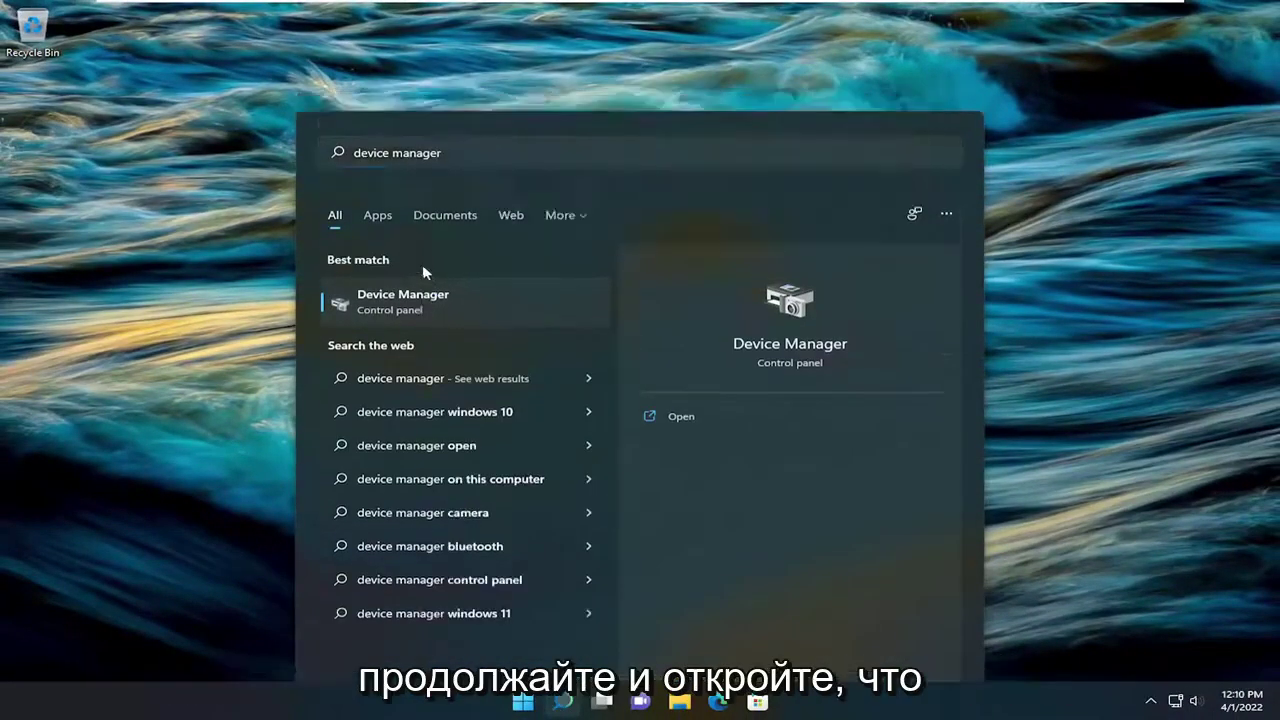
{"action": "left_click", "coordinate": [422, 264]}
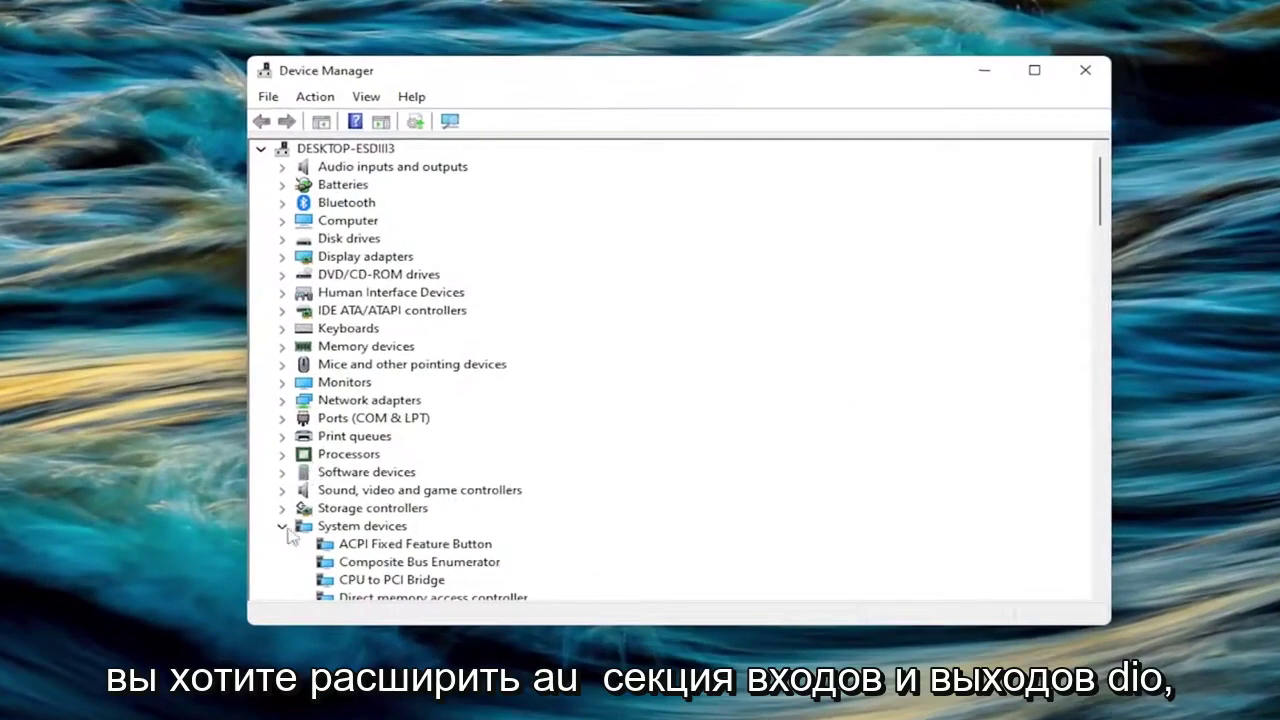
Expand Audio inputs and outputs and begin updating the Speakers driver
{"action": "left_click", "coordinate": [283, 527]}
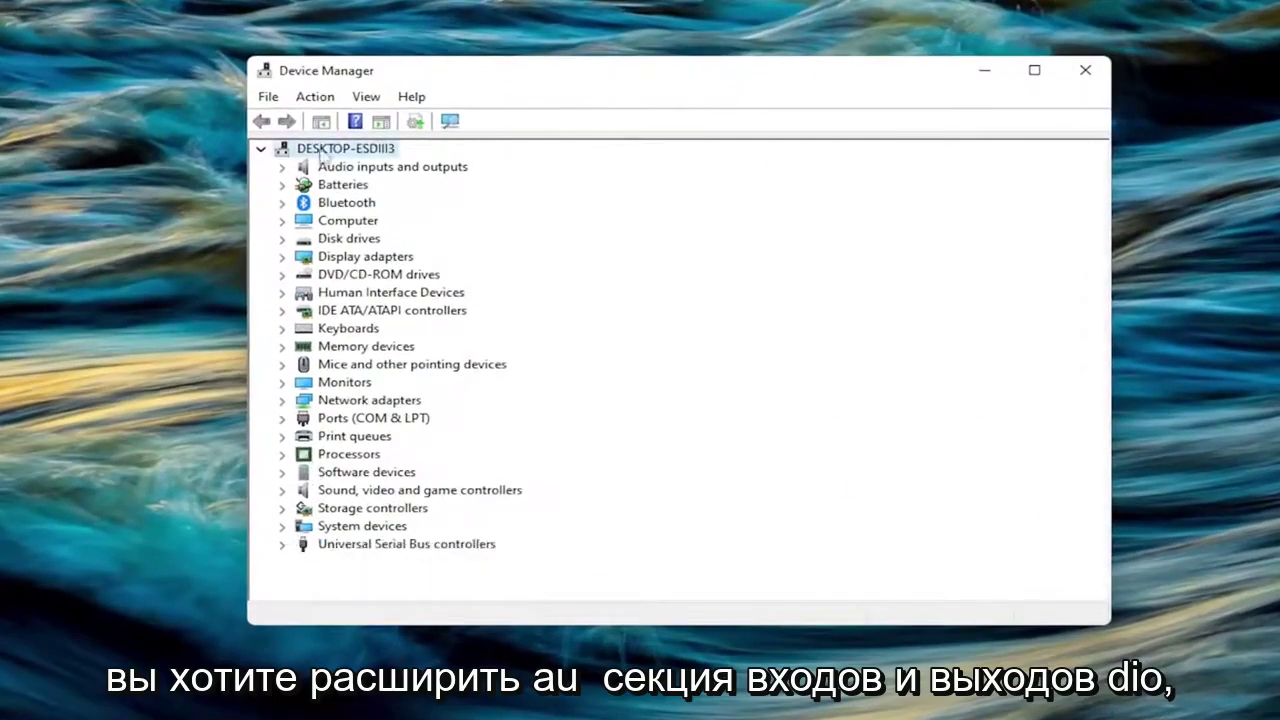
{"action": "double_click", "coordinate": [395, 168]}
{"action": "left_click", "coordinate": [384, 202]}
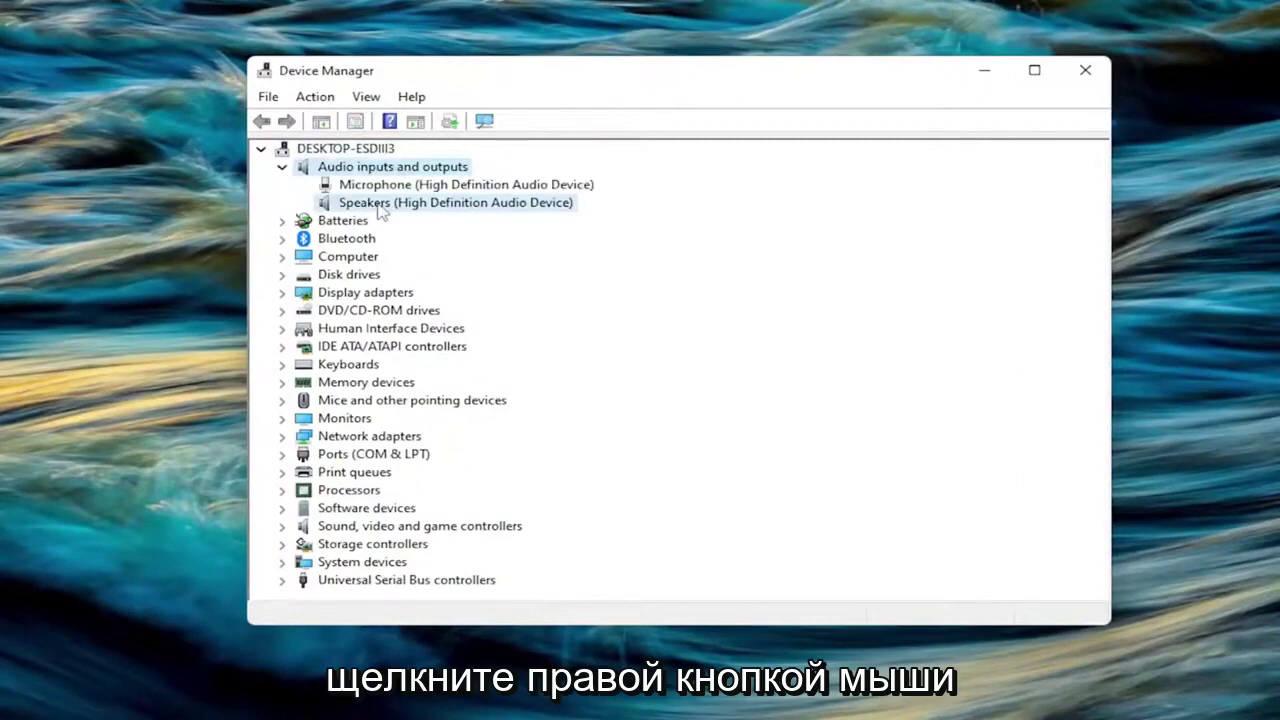
{"action": "right_click", "coordinate": [386, 209]}
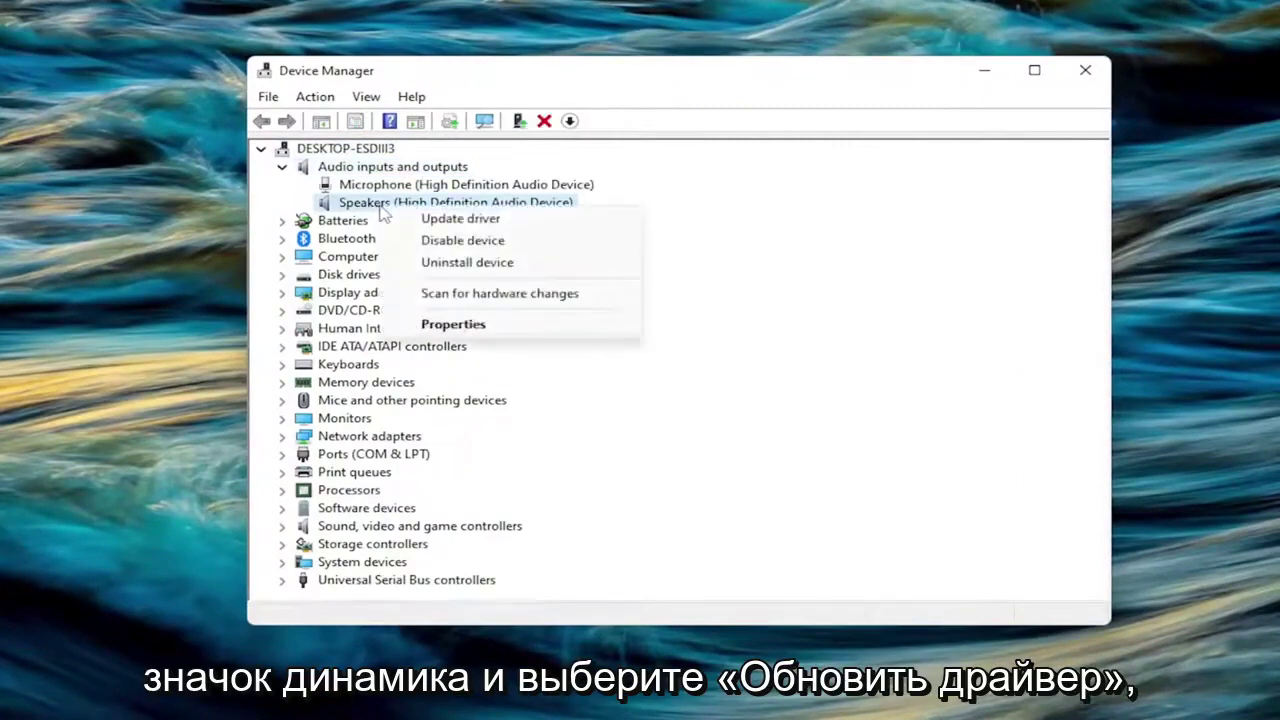
{"action": "left_click", "coordinate": [444, 224]}
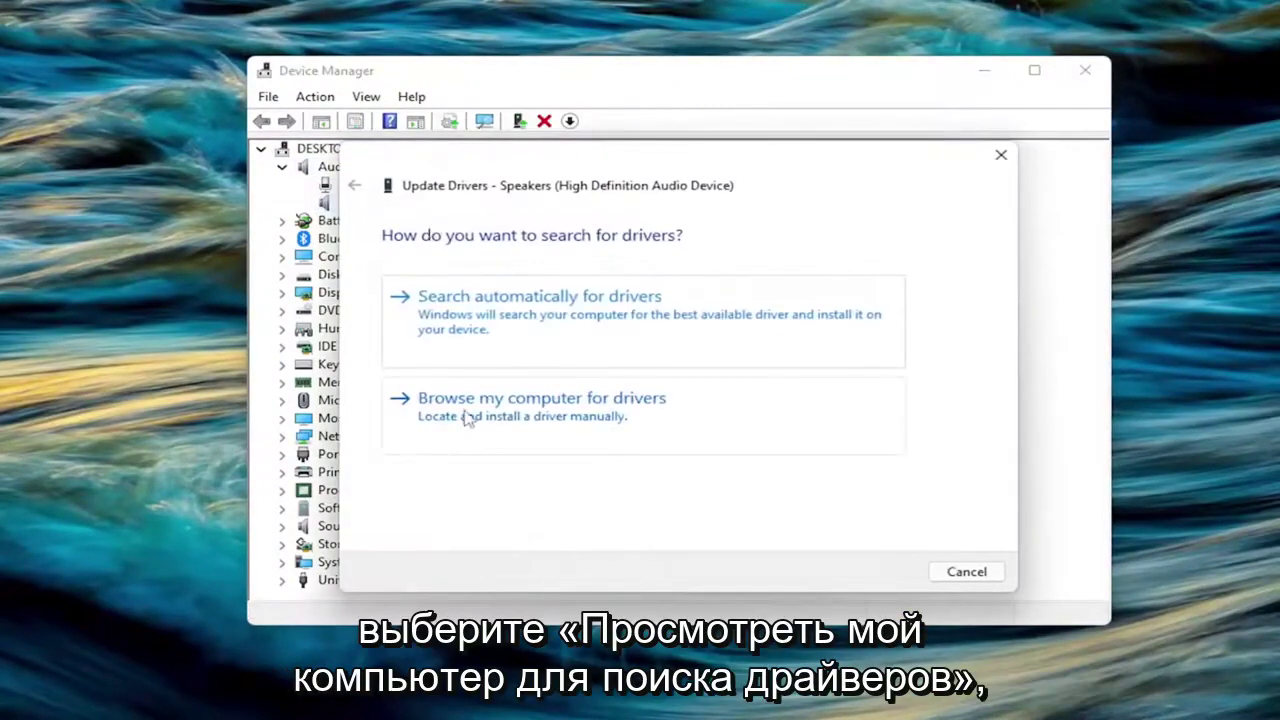
Install the Audio Endpoint driver for the Speakers from the local list, then close Device Manager
{"action": "left_click", "coordinate": [522, 416]}
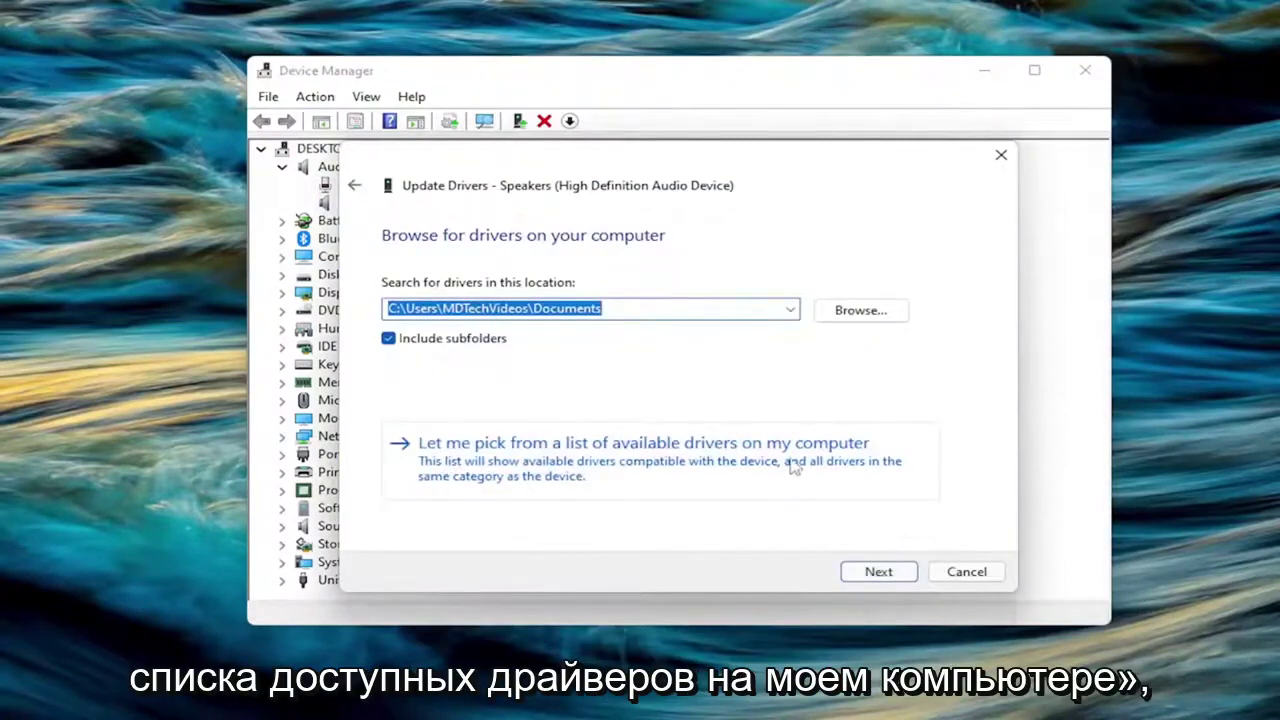
{"action": "left_click", "coordinate": [684, 470]}
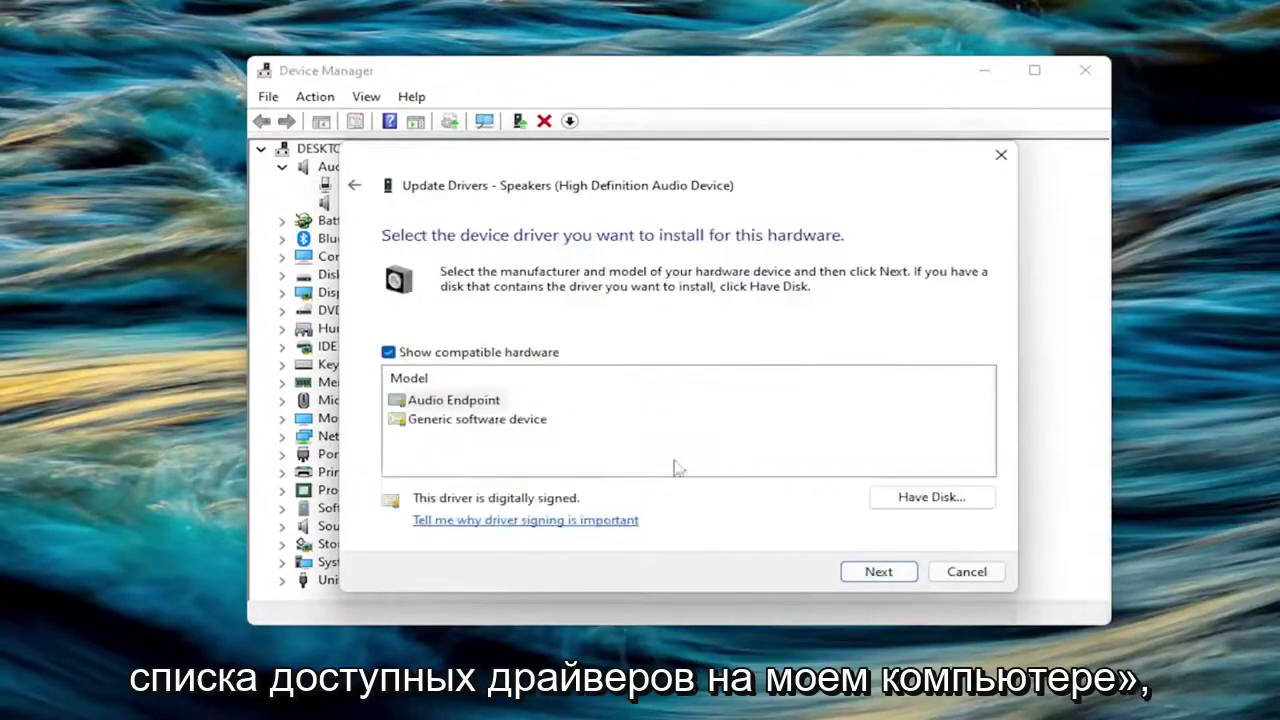
{"action": "left_click", "coordinate": [460, 401]}
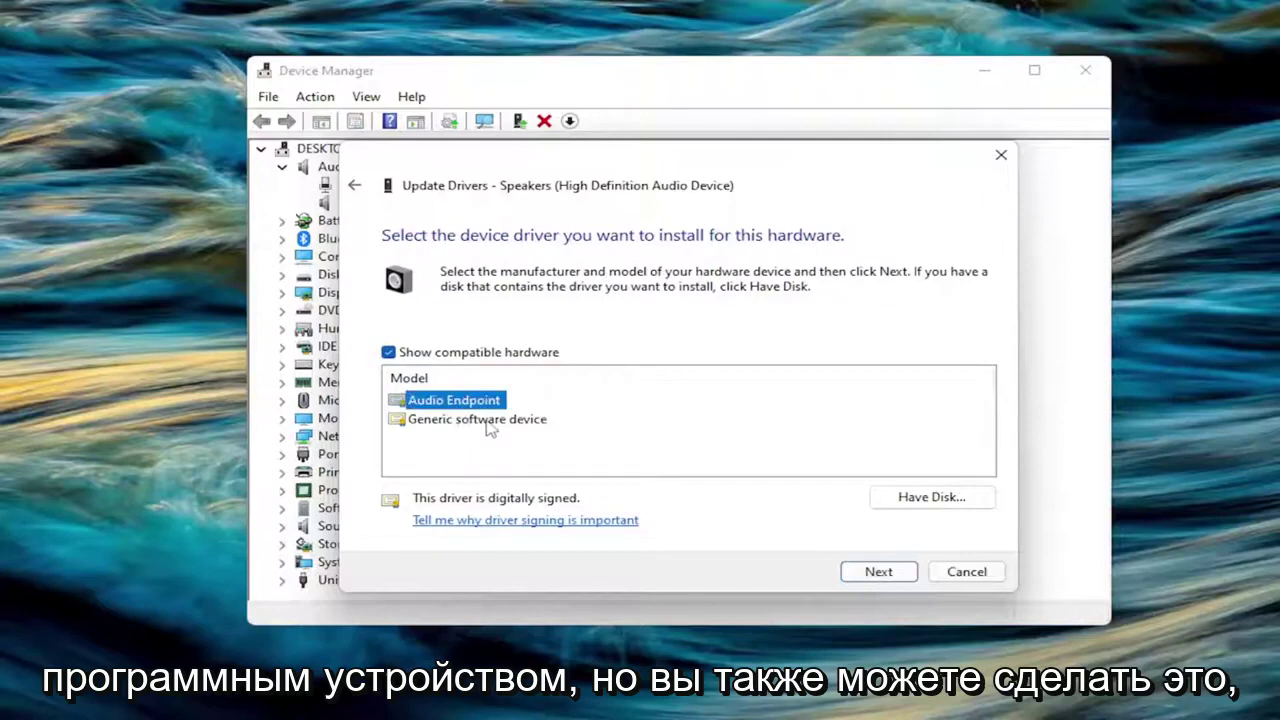
{"action": "left_click", "coordinate": [483, 424]}
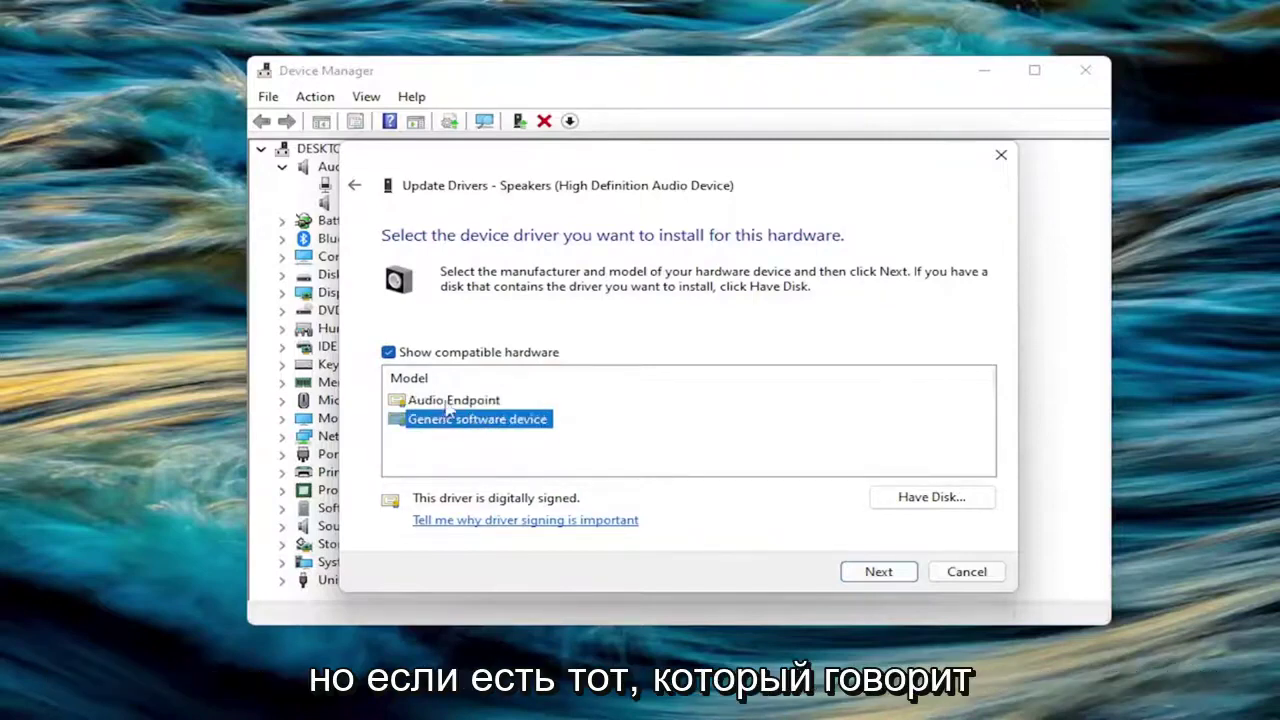
{"action": "left_click", "coordinate": [447, 405]}
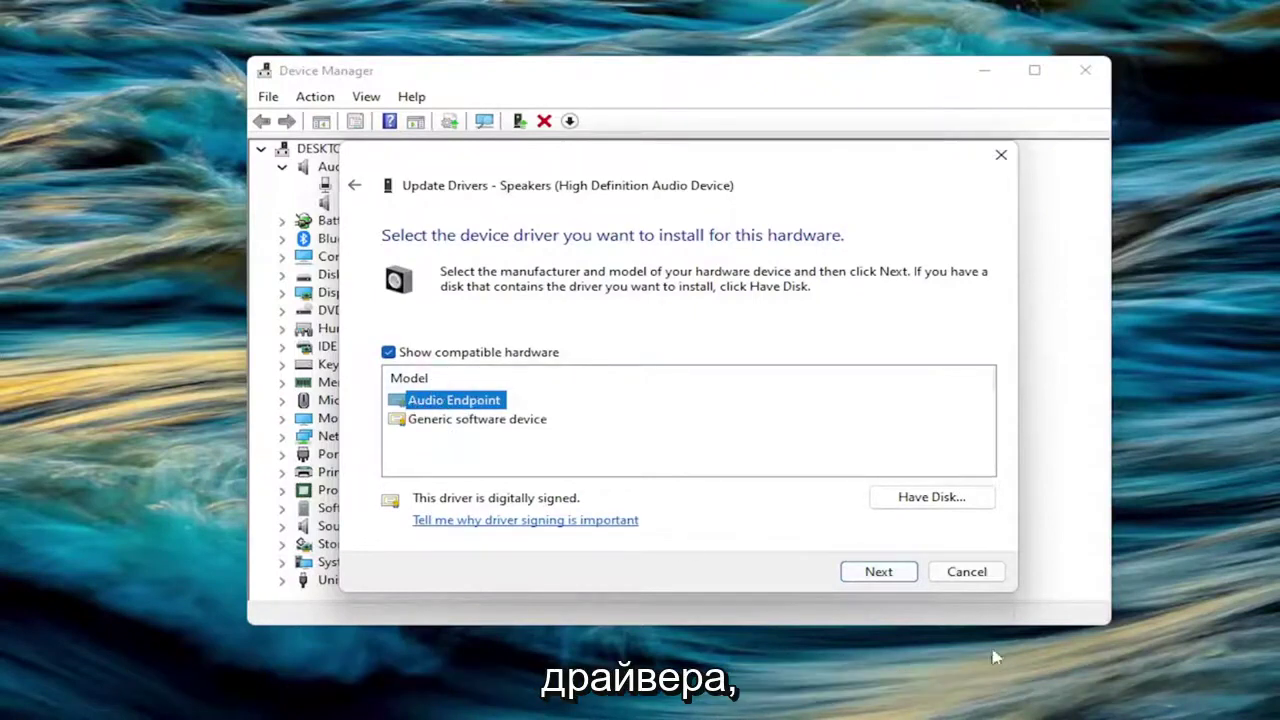
{"action": "left_click", "coordinate": [878, 571]}
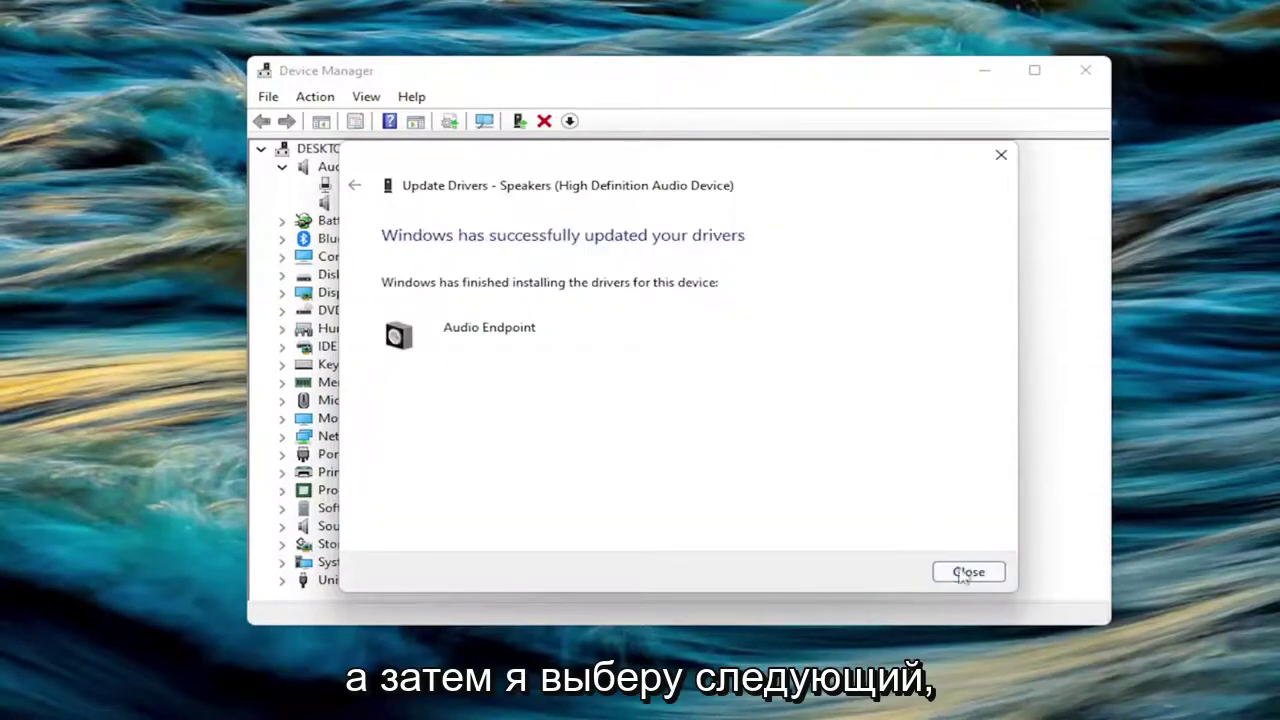
{"action": "left_click", "coordinate": [966, 572]}
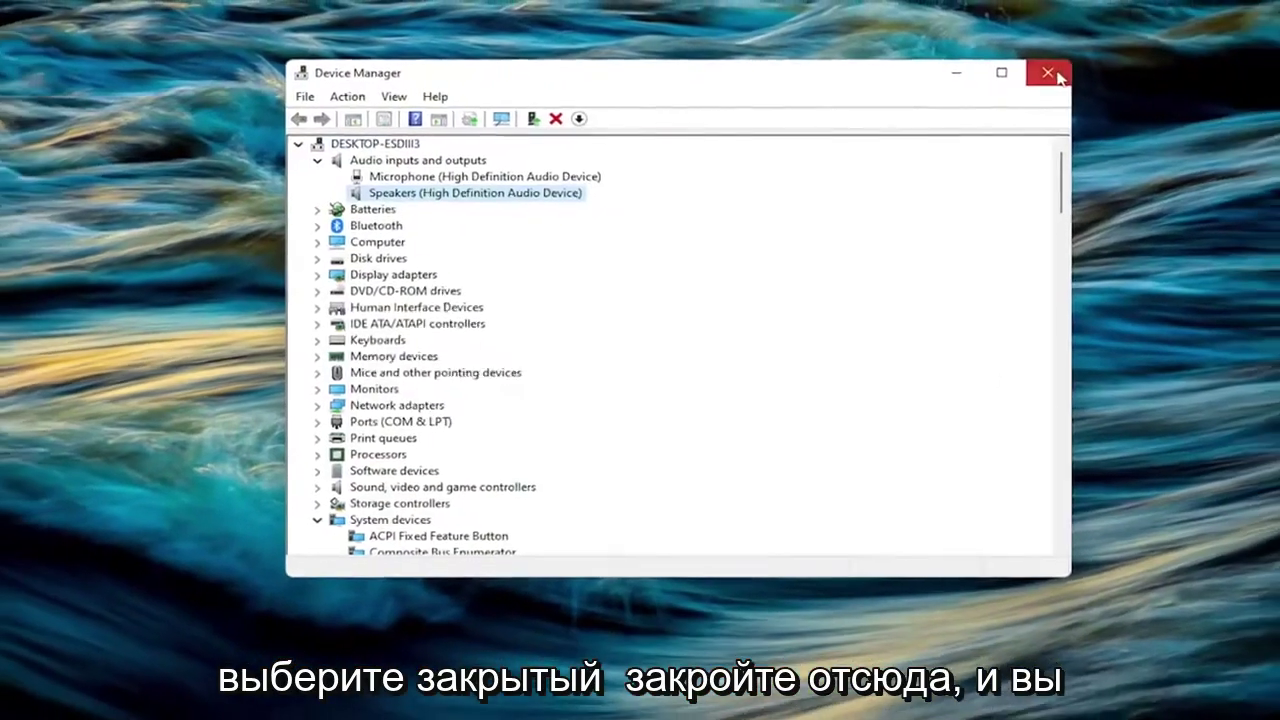
{"action": "left_click", "coordinate": [1048, 74]}
Restart the PC from the Win+X menu
{"action": "key", "text": "super+x"}
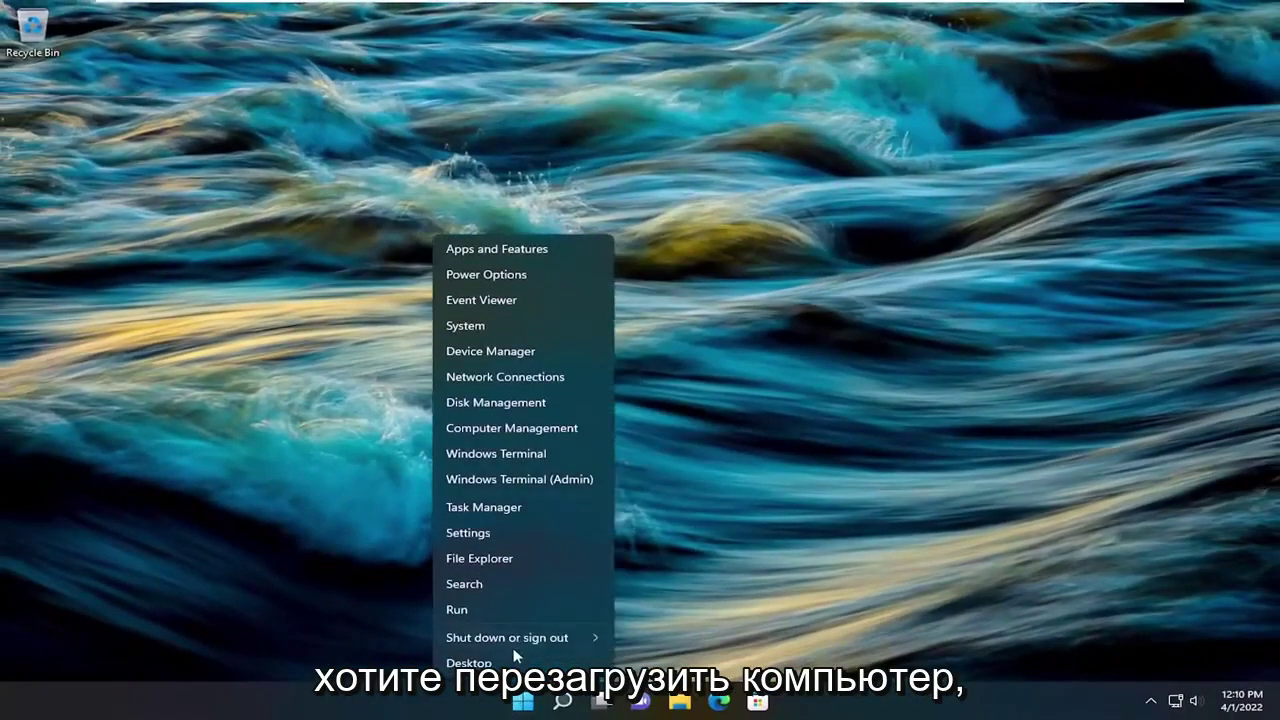
{"action": "mouse_move", "coordinate": [507, 637]}
{"action": "left_click", "coordinate": [655, 662]}
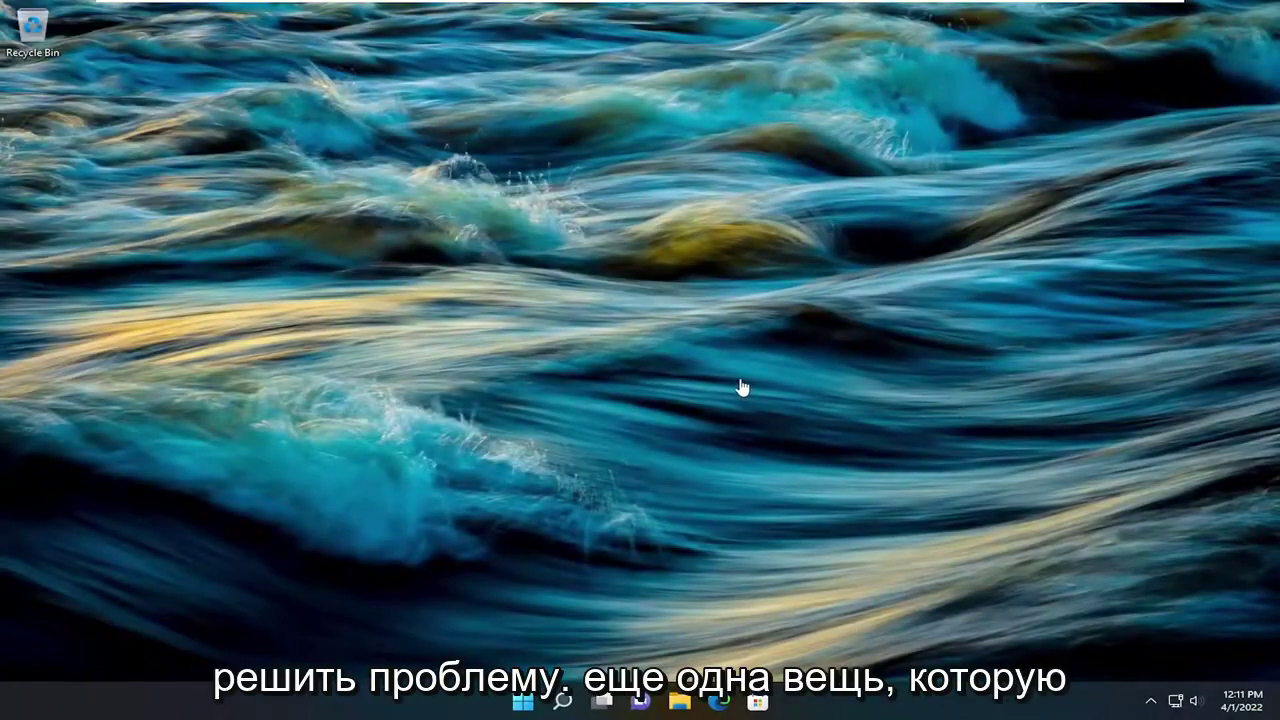
Open Control Panel with all items shown as Large icons
{"action": "left_click", "coordinate": [562, 700]}
{"action": "type", "text": "control p"}
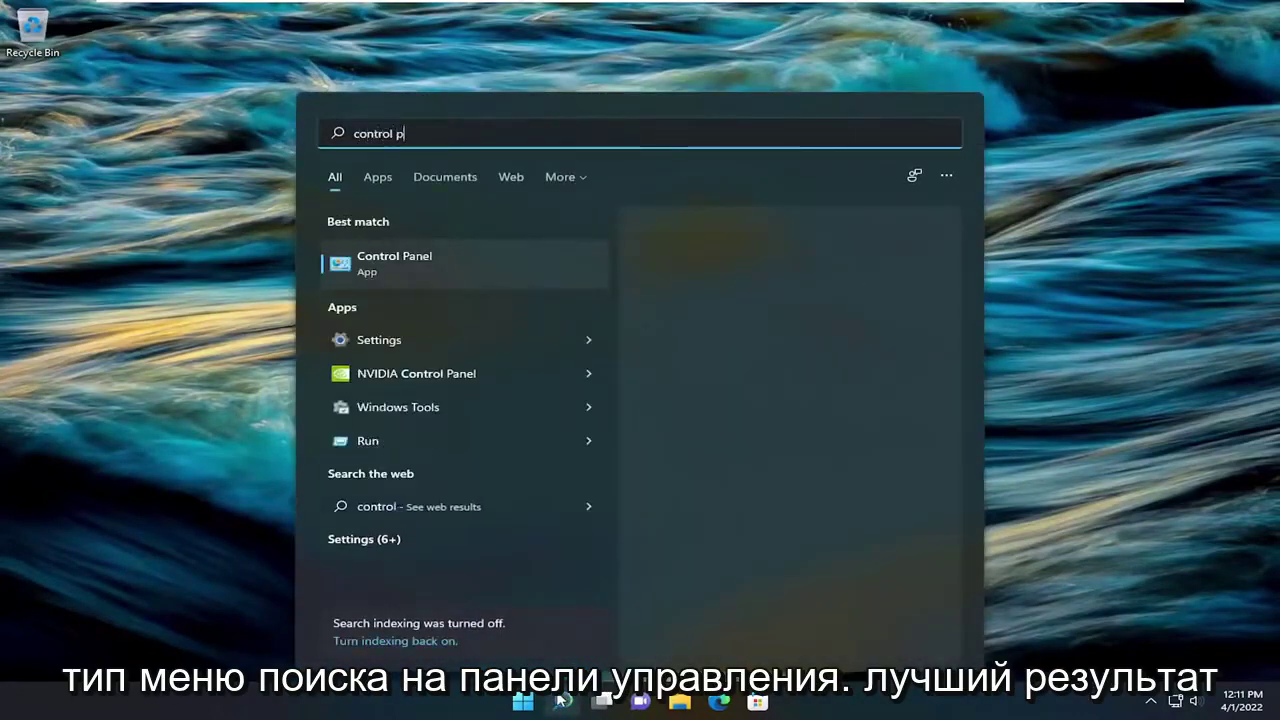
{"action": "type", "text": "anel"}
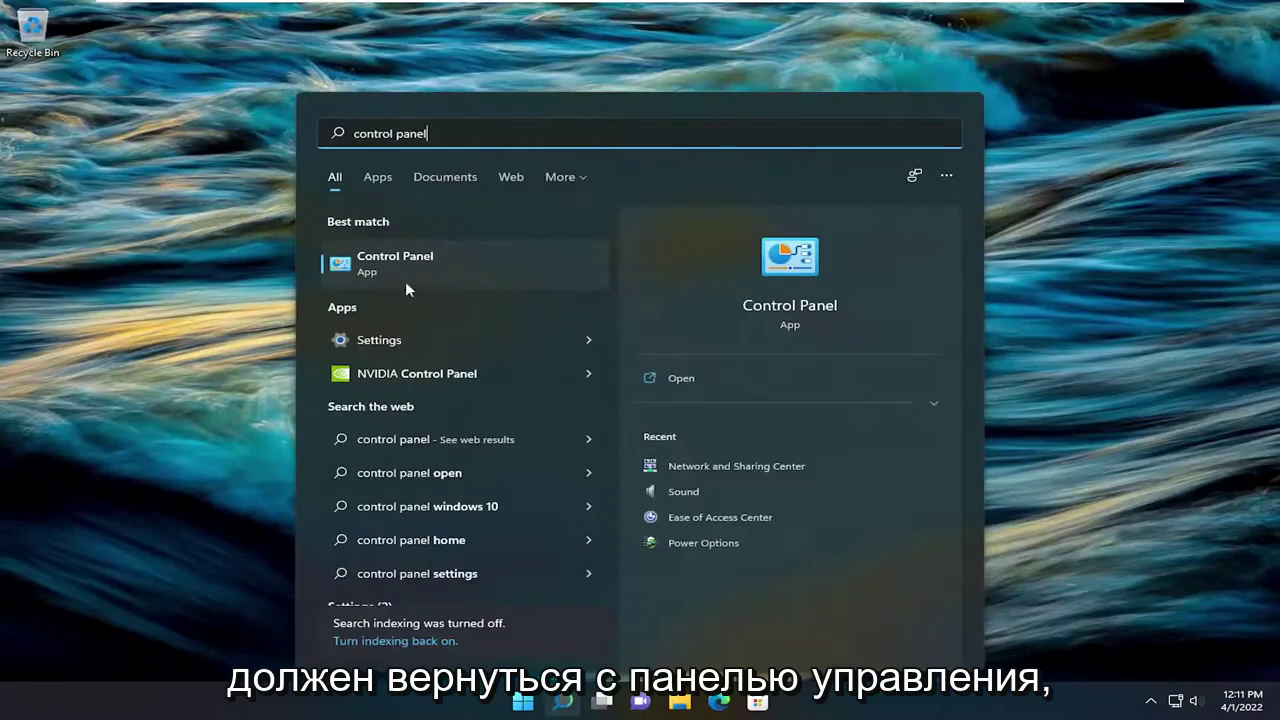
{"action": "left_click", "coordinate": [381, 267]}
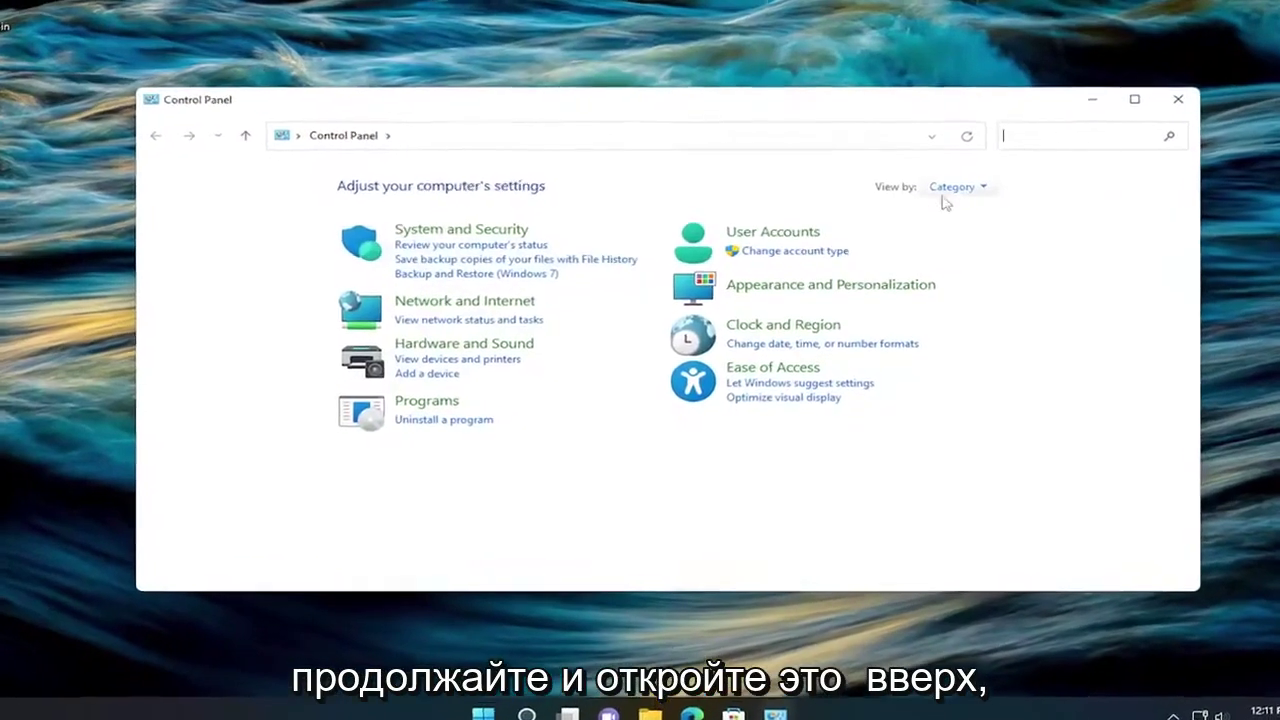
{"action": "left_click", "coordinate": [951, 187]}
{"action": "left_click", "coordinate": [993, 212]}
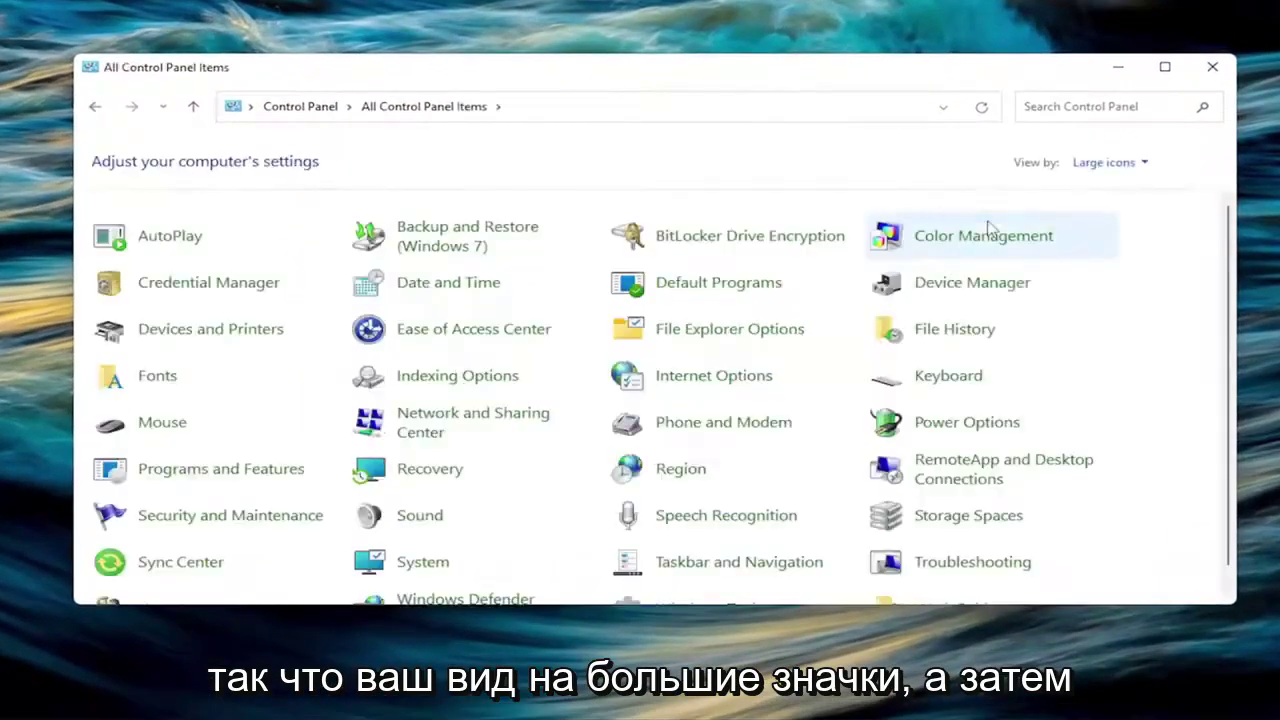
Select Speakers in Sound settings and preview, then cancel, the speaker configuration wizard
{"action": "left_click", "coordinate": [420, 516]}
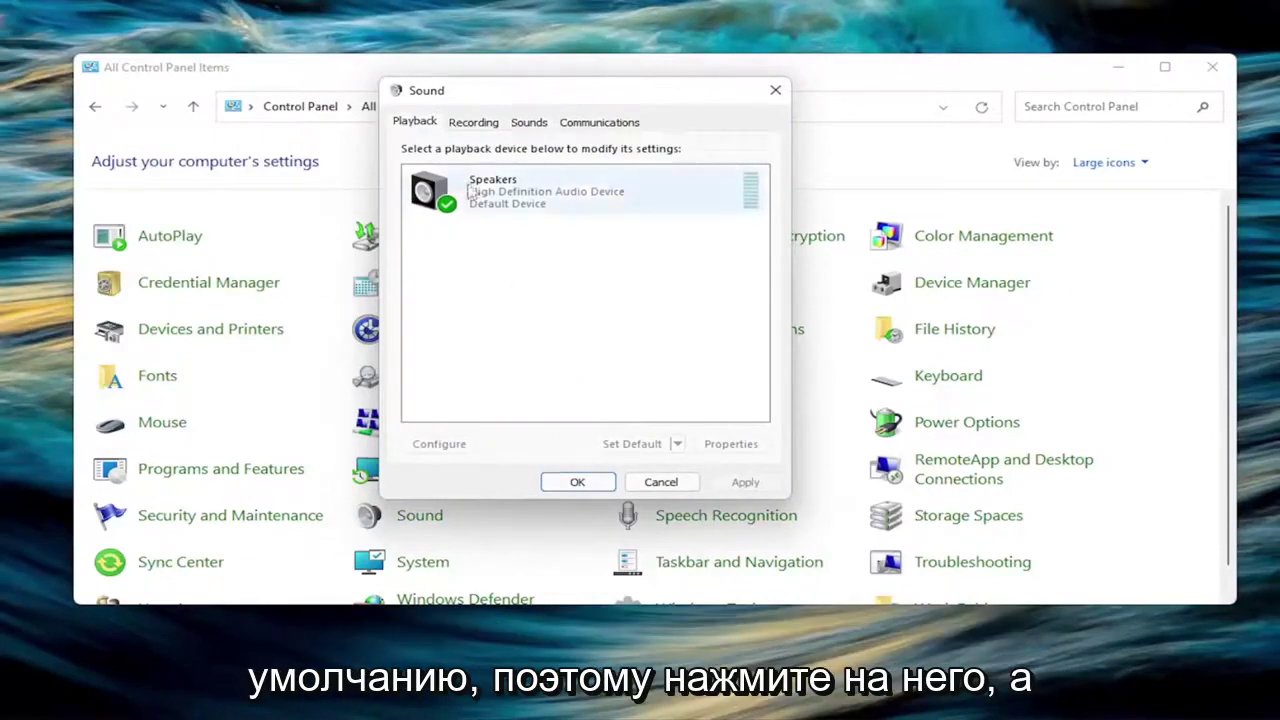
{"action": "left_click", "coordinate": [515, 200]}
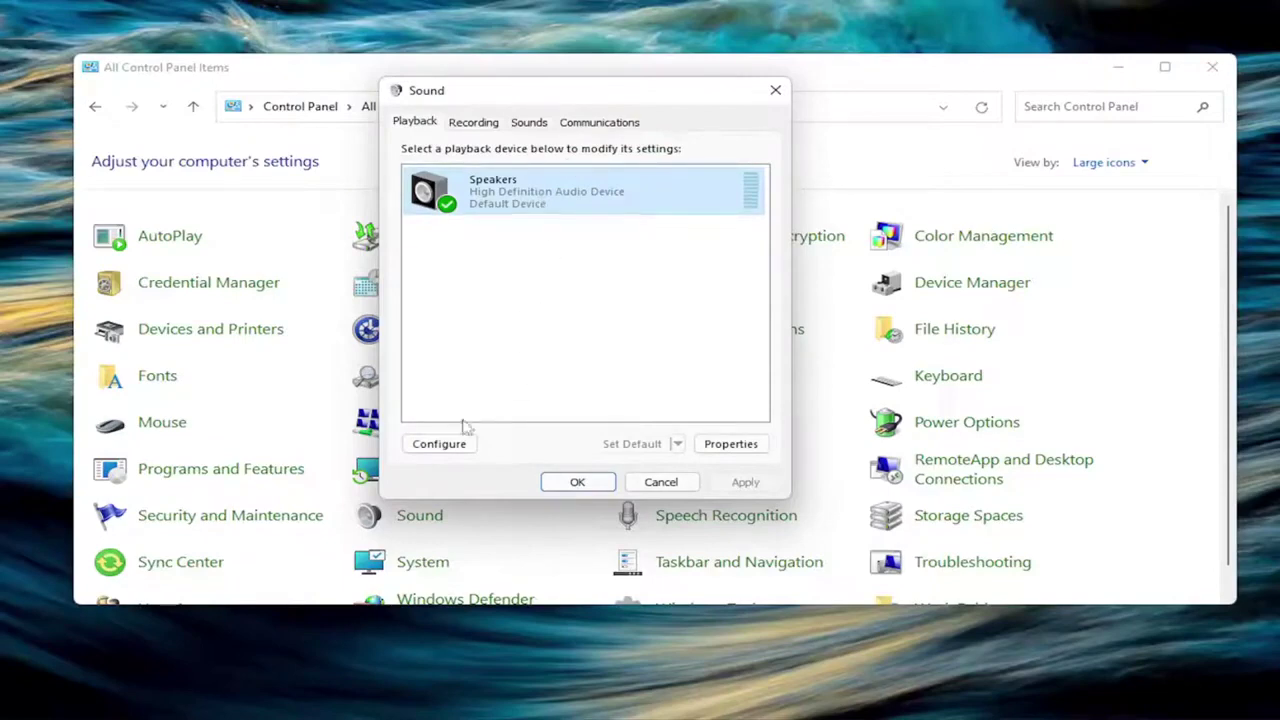
{"action": "left_click", "coordinate": [432, 443]}
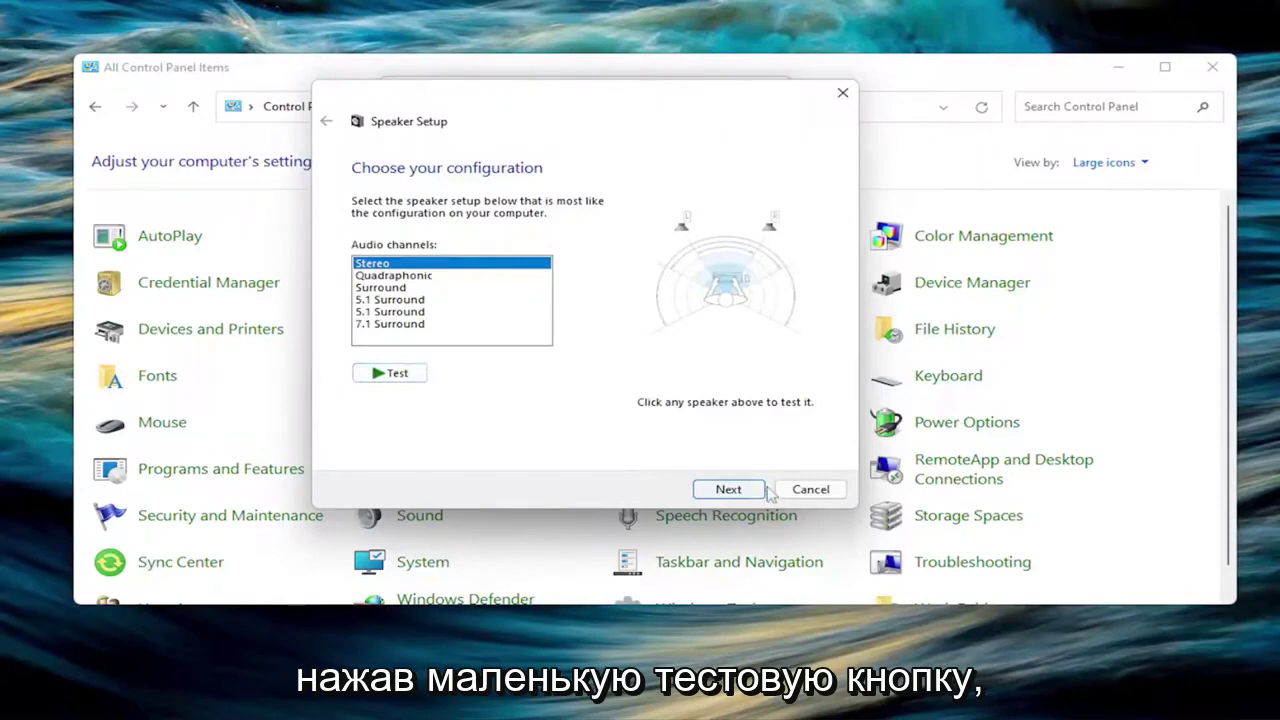
{"action": "left_click", "coordinate": [811, 489]}
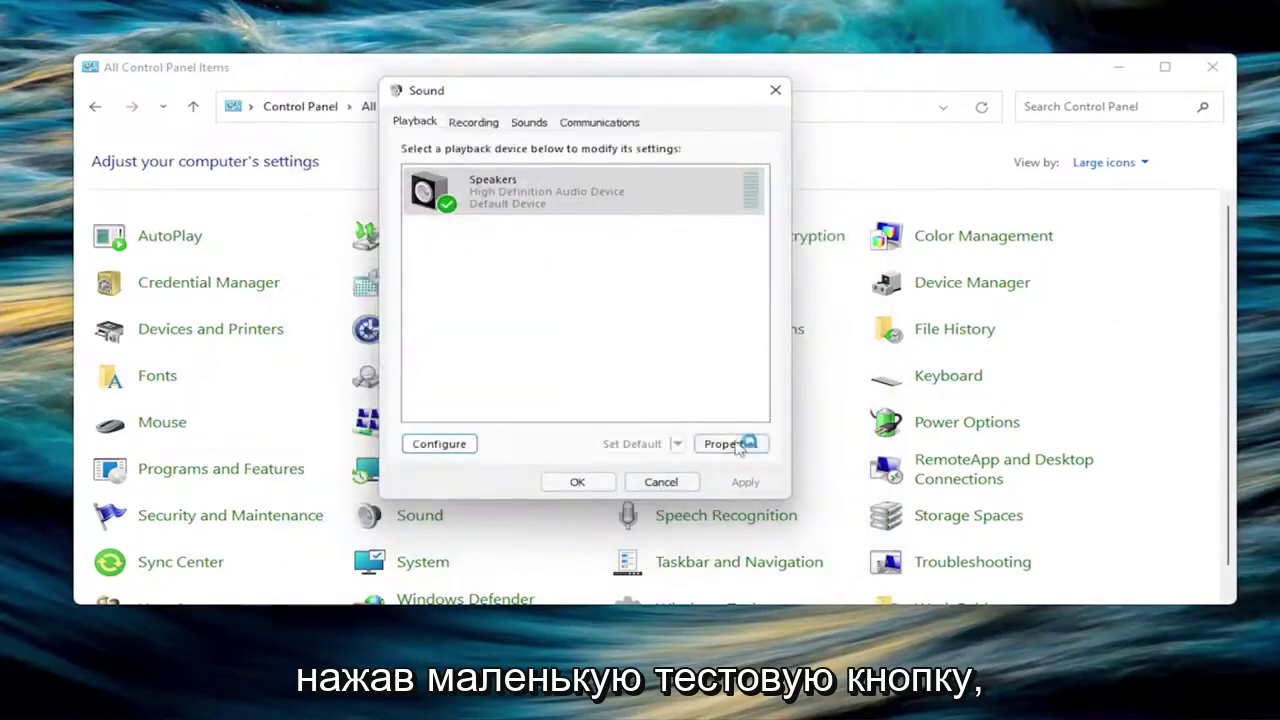
Disable all Speakers enhancements, apply, and close the Sound and Control Panel windows
{"action": "left_click", "coordinate": [735, 445]}
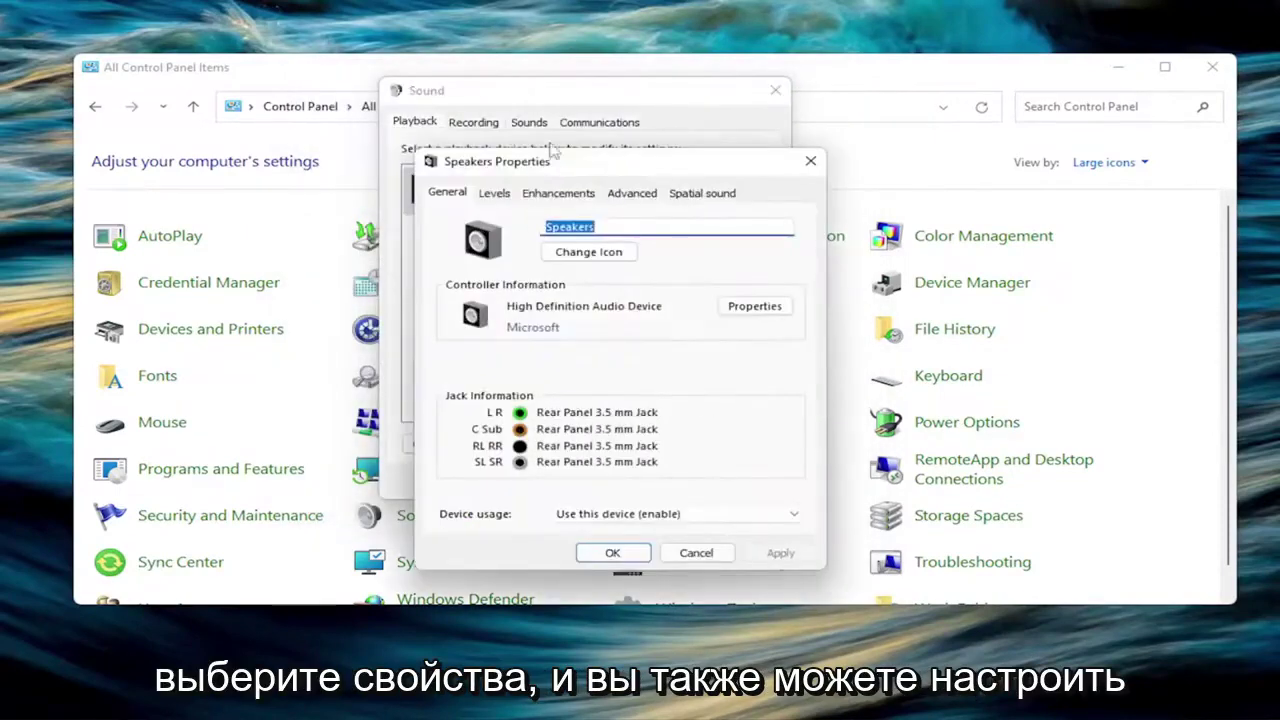
{"action": "left_click_drag", "start_coordinate": [560, 166], "coordinate": [528, 97]}
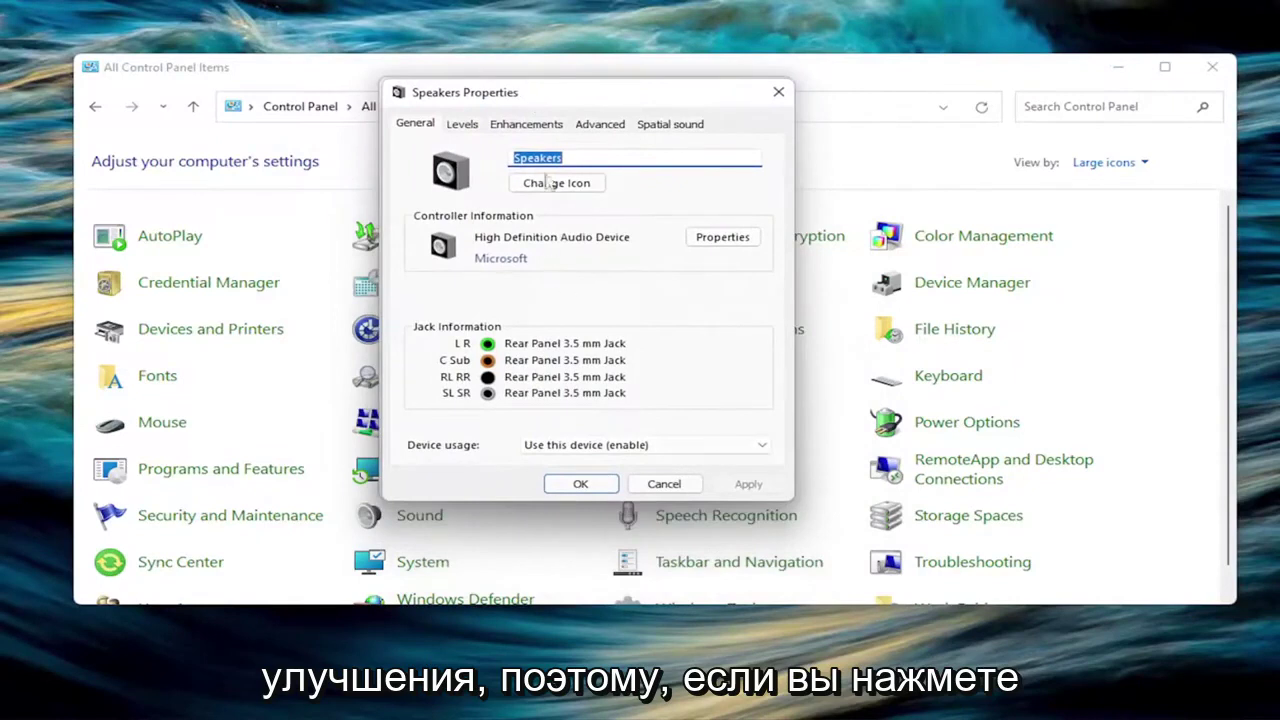
{"action": "left_click", "coordinate": [552, 125]}
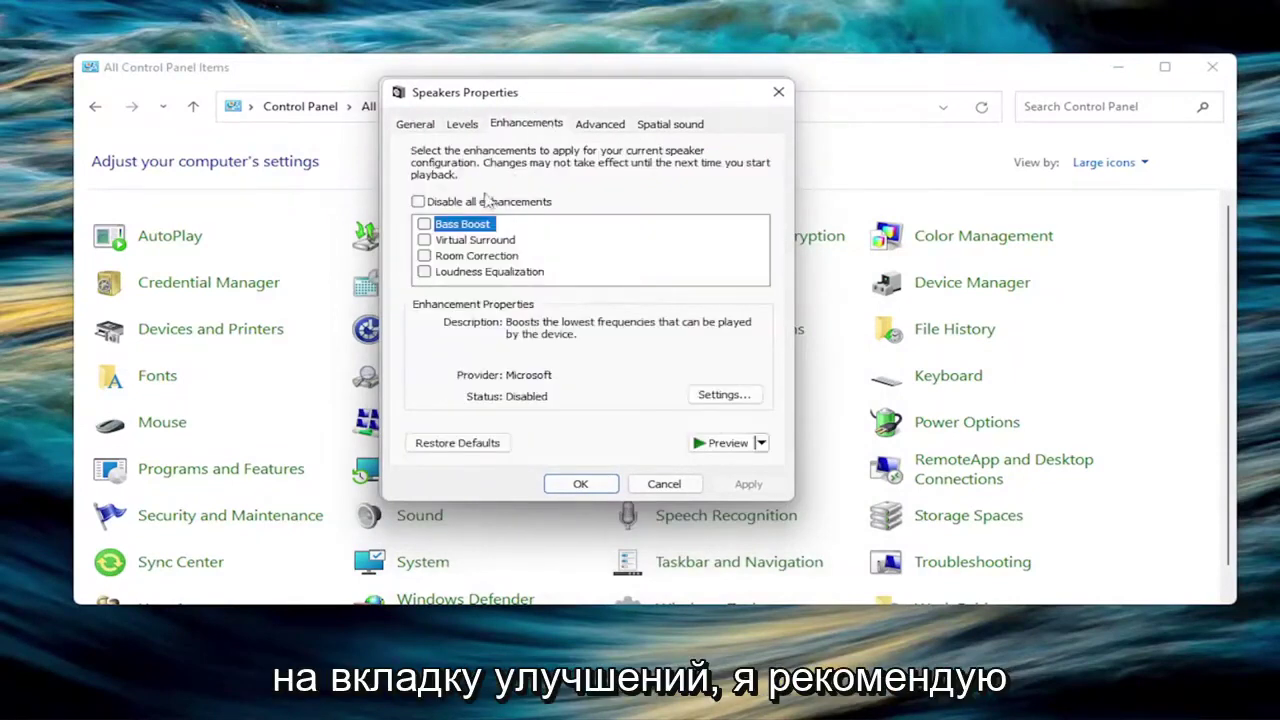
{"action": "left_click", "coordinate": [418, 202]}
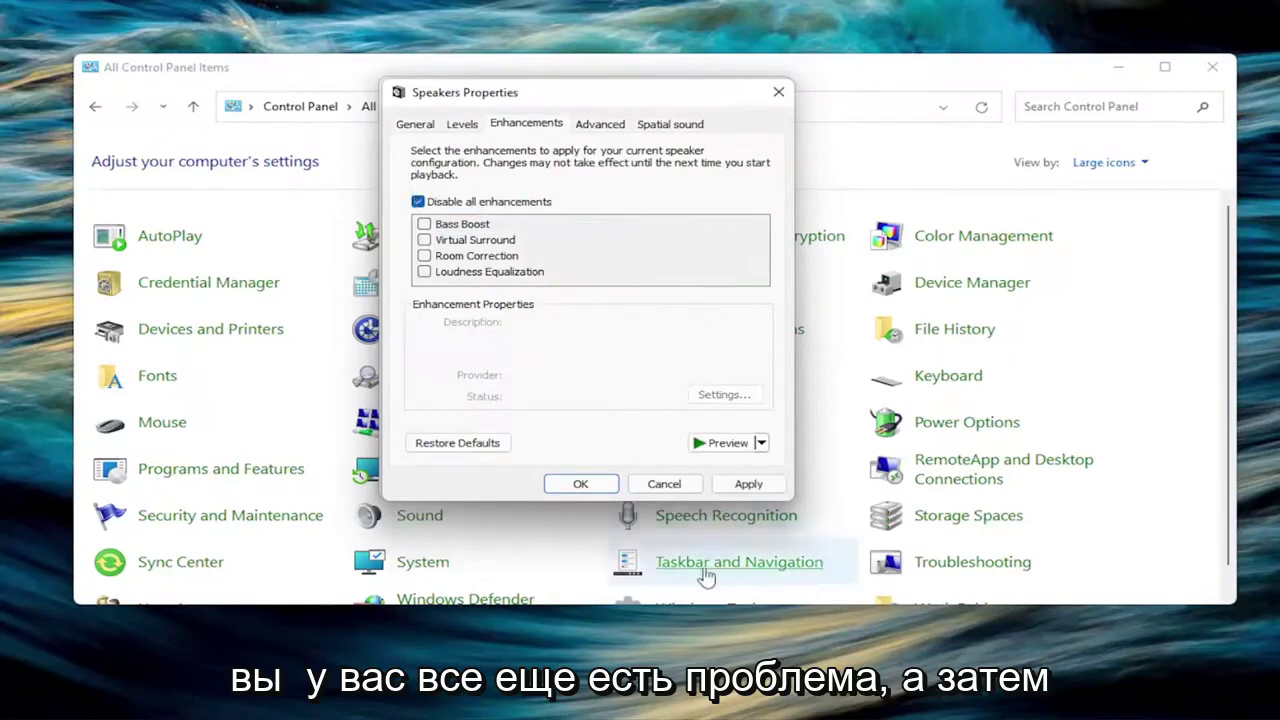
{"action": "left_click", "coordinate": [748, 484]}
{"action": "left_click", "coordinate": [585, 485]}
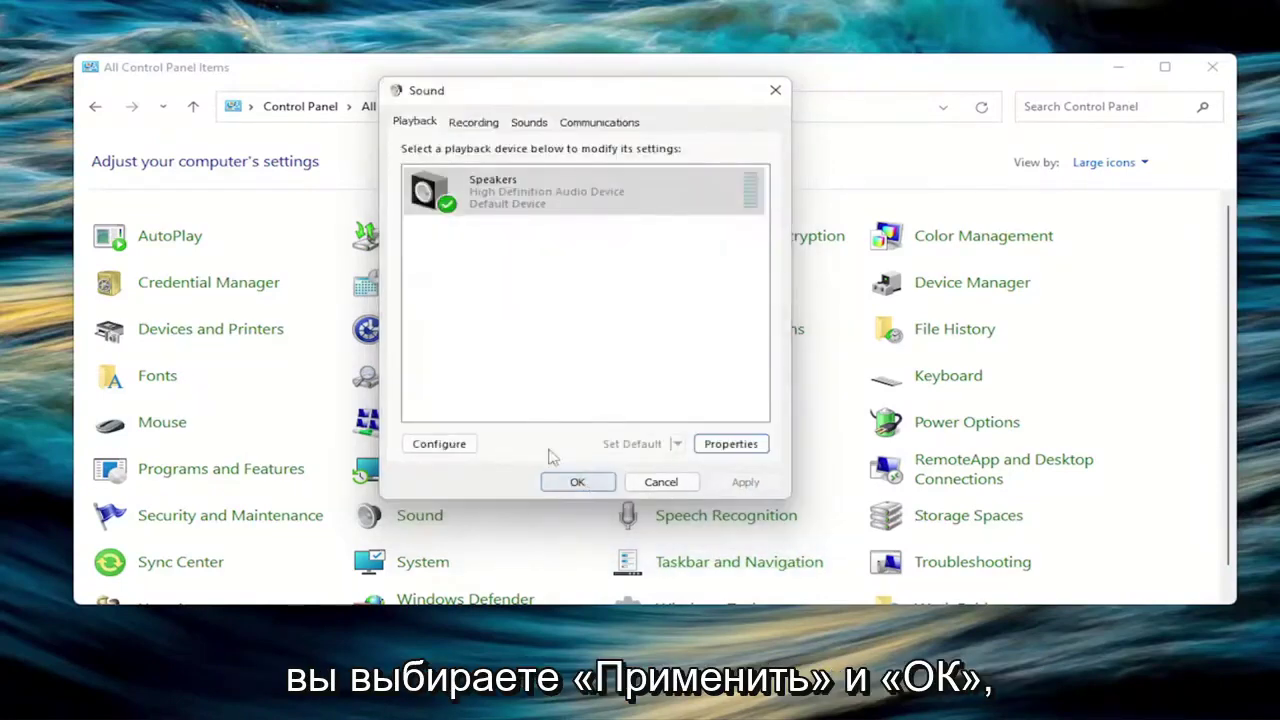
{"action": "left_click", "coordinate": [578, 483]}
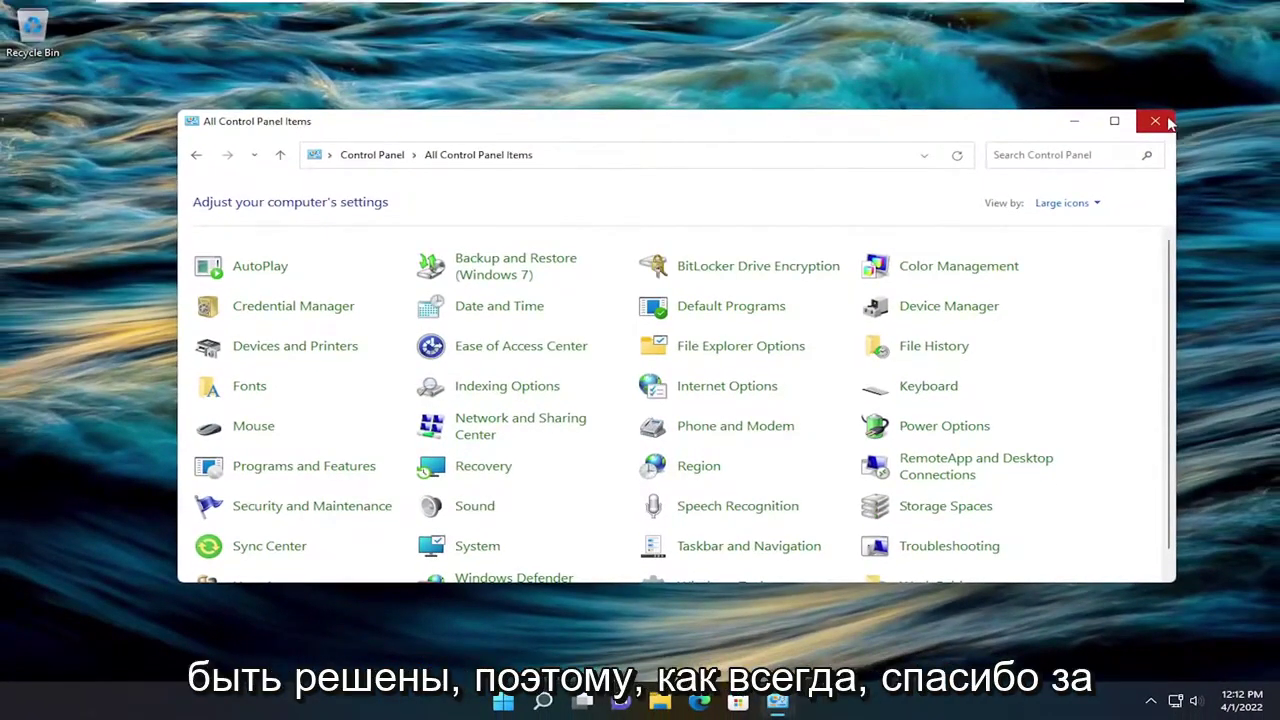
{"action": "left_click", "coordinate": [1155, 122]}
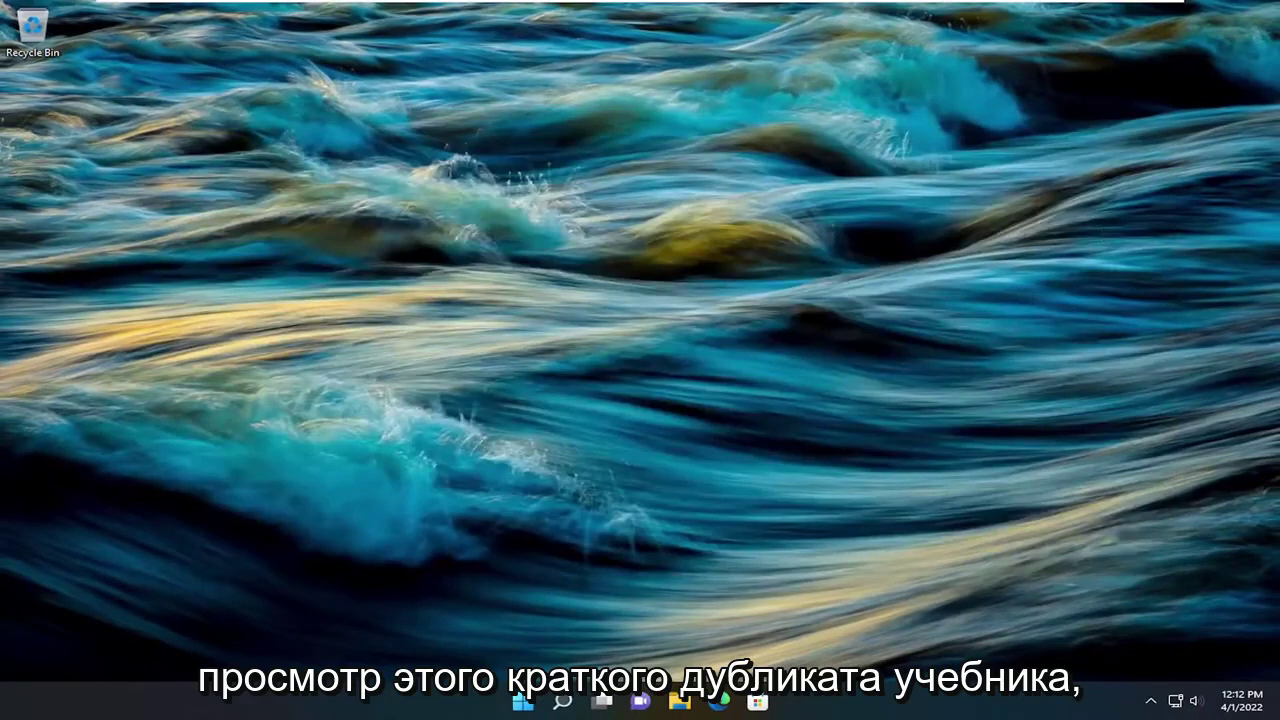